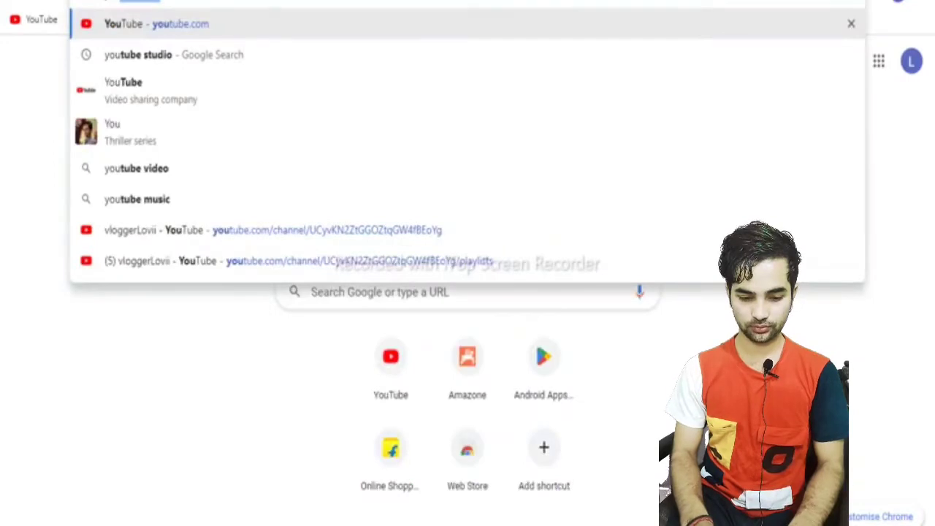
Search the web for "youtube studio"
type("tube studi")
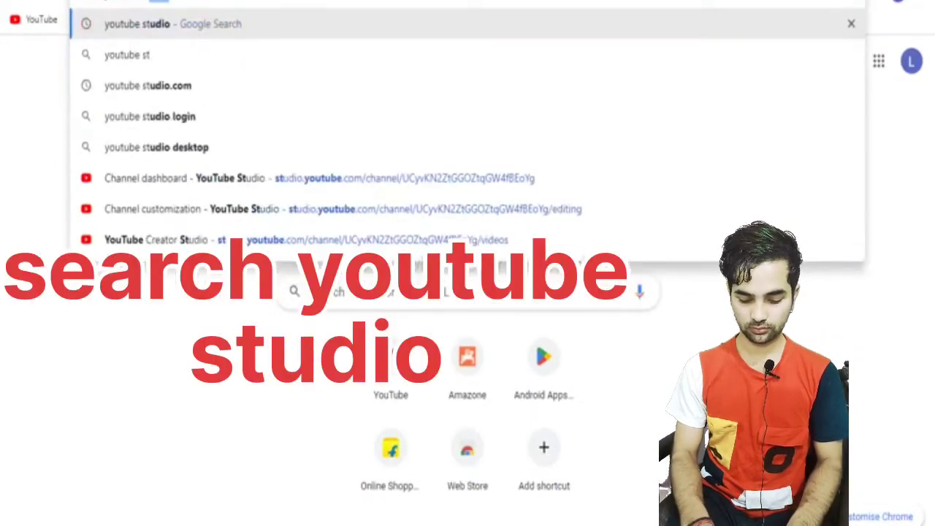
type("o")
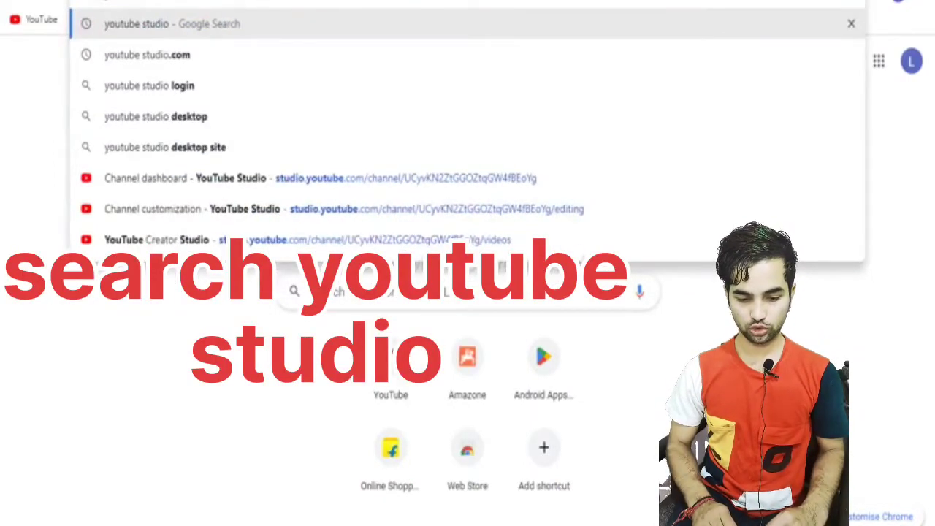
key("Return")
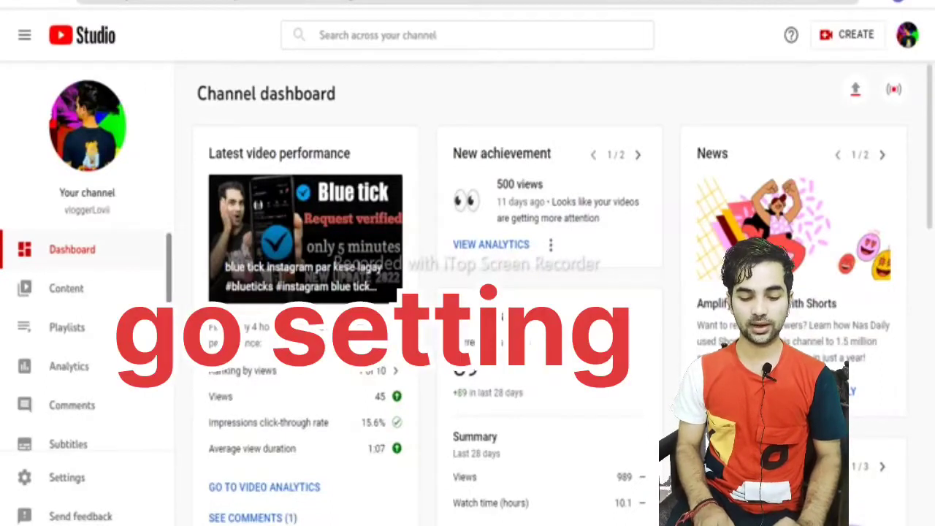
Open the Studio settings and look over the default currency choices and the channel's basic info, including its keywords
scroll(86, 337, "down", 3)
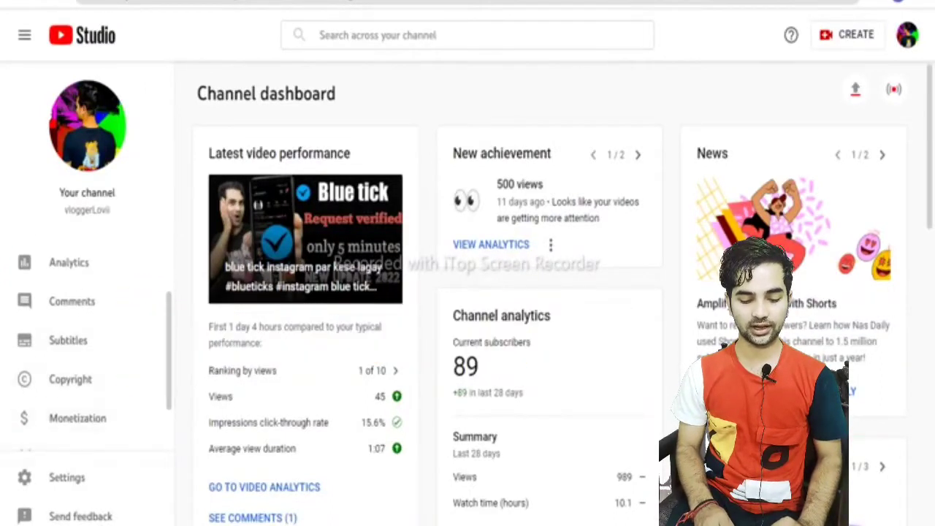
left_click(67, 477)
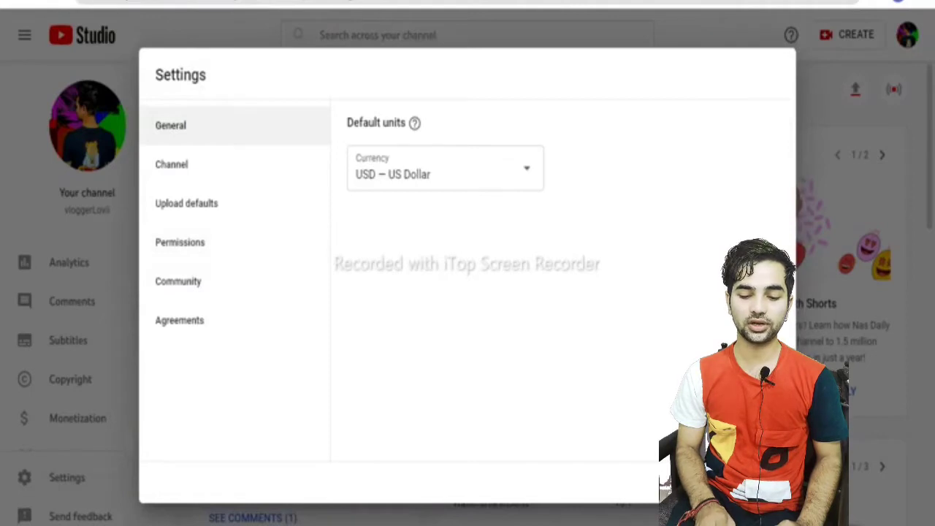
left_click(446, 168)
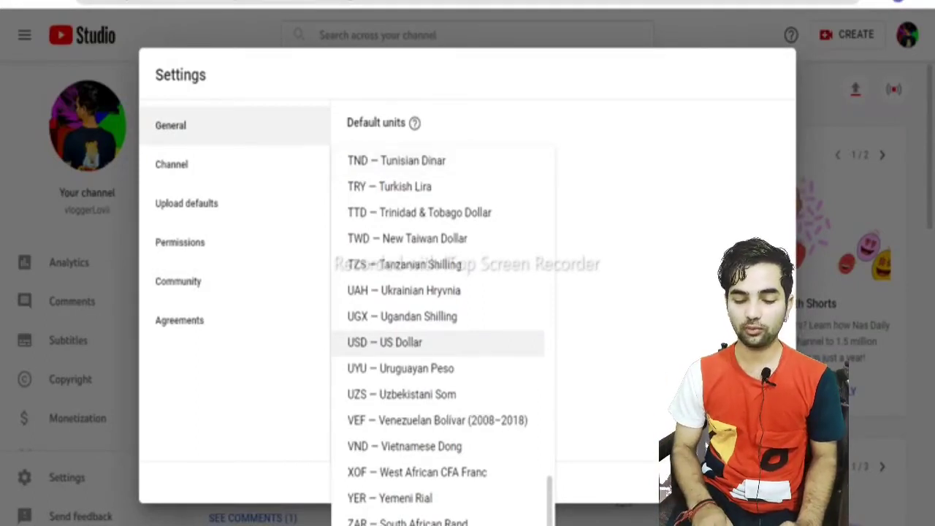
key("Escape")
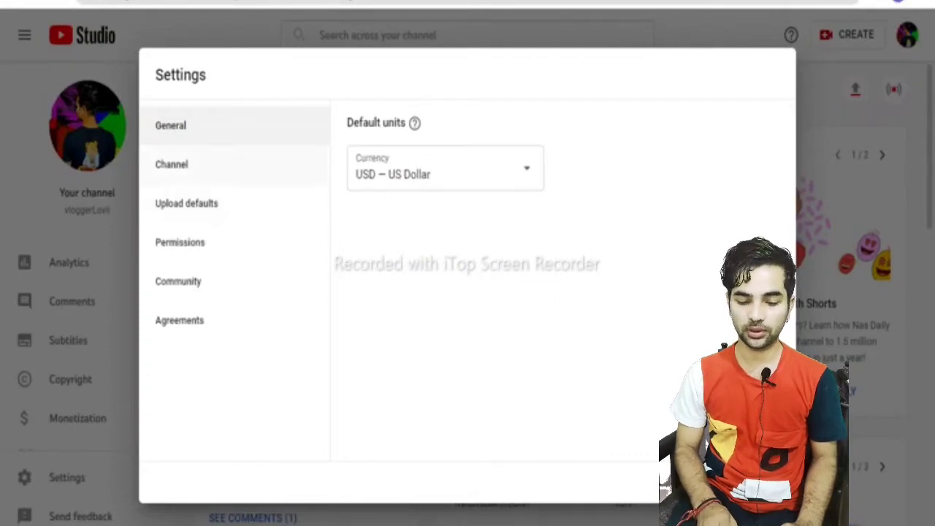
left_click(171, 165)
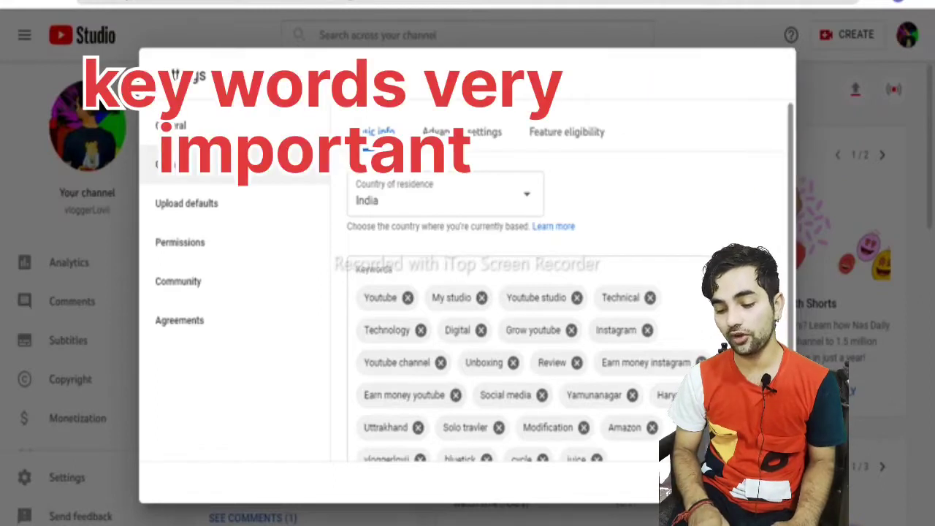
scroll(556, 307, "down", 1)
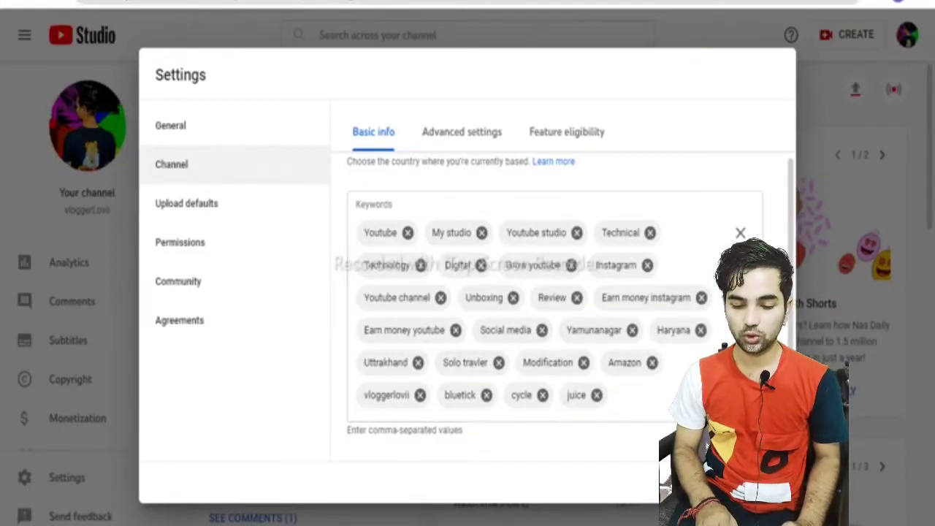
Examine the channel's advanced settings, from the audience choice through captions, advertisements and clips to the YouTube account management link
left_click(462, 132)
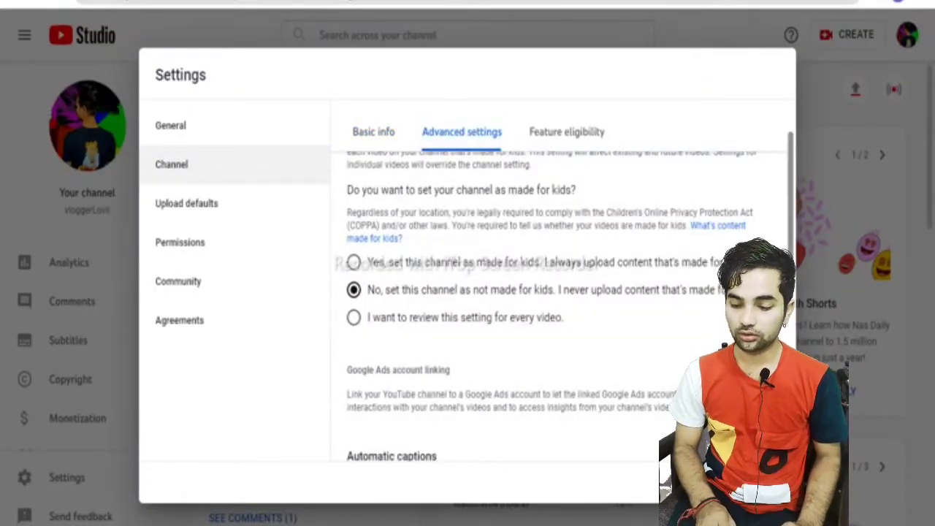
scroll(559, 293, "up", 1)
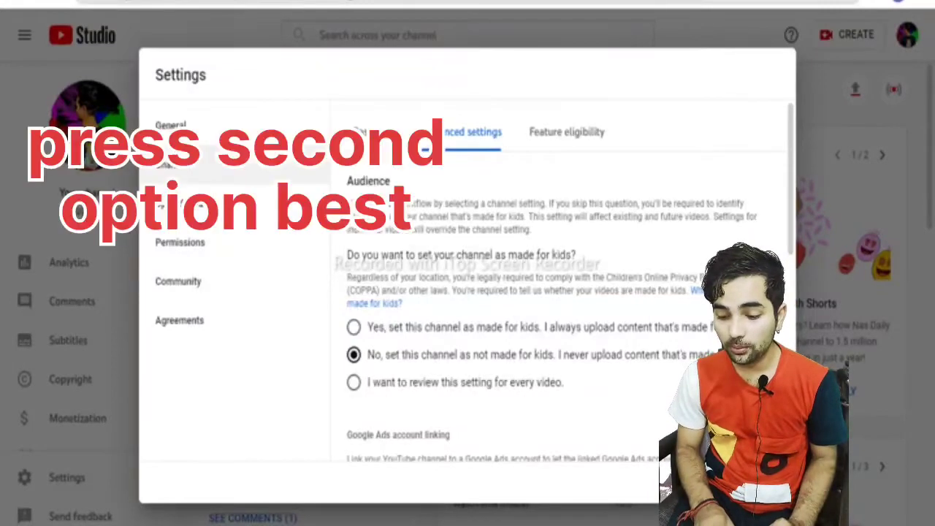
scroll(570, 292, "down", 1)
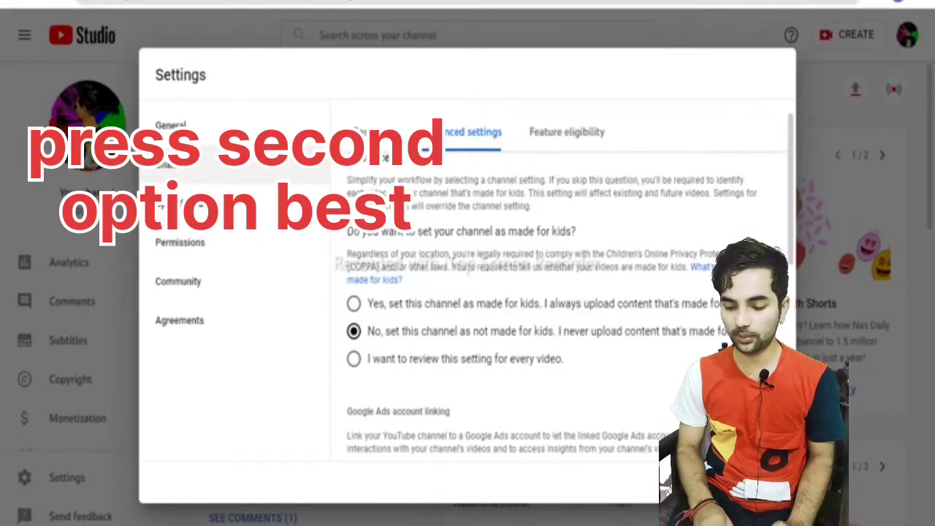
scroll(570, 283, "down", 1)
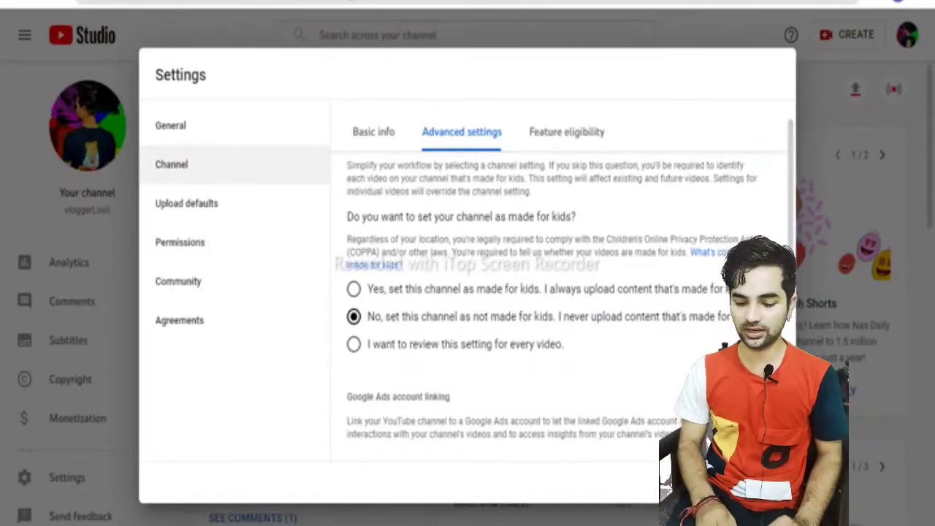
scroll(562, 307, "down", 3)
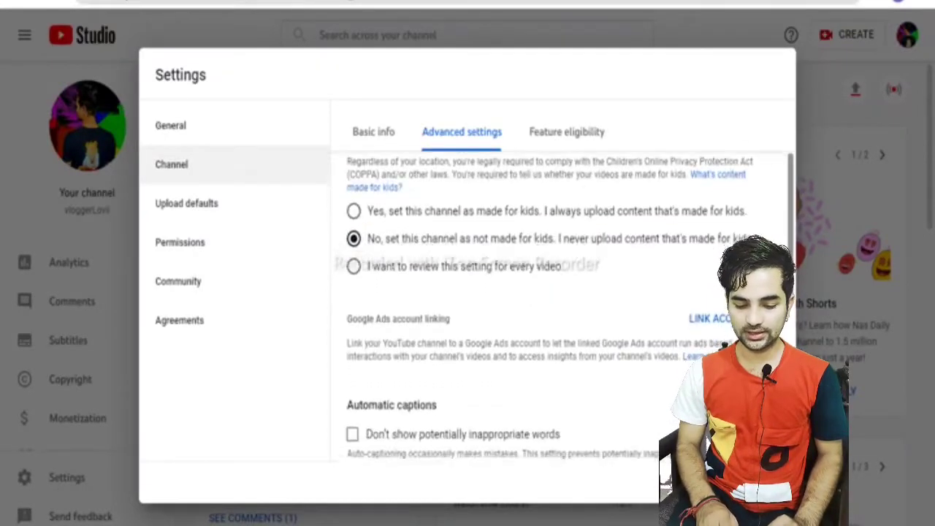
scroll(563, 307, "down", 1)
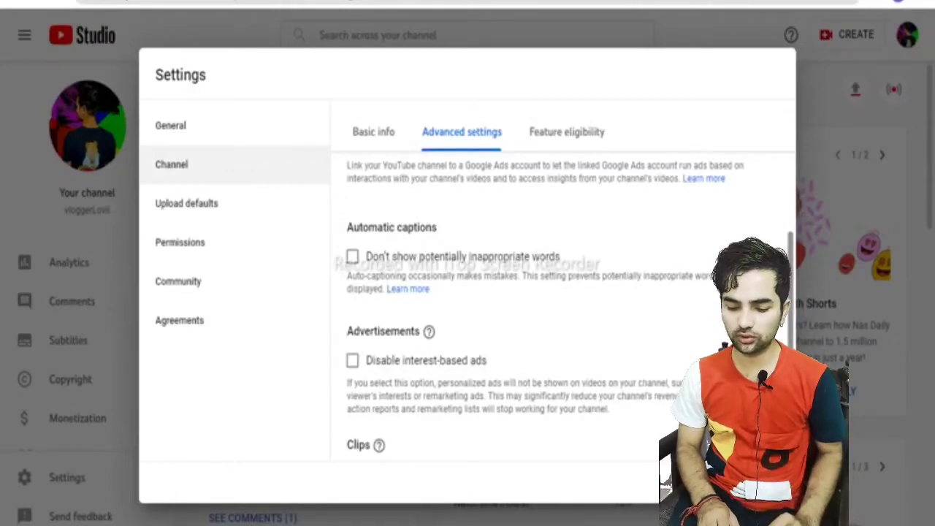
scroll(545, 307, "down", 1)
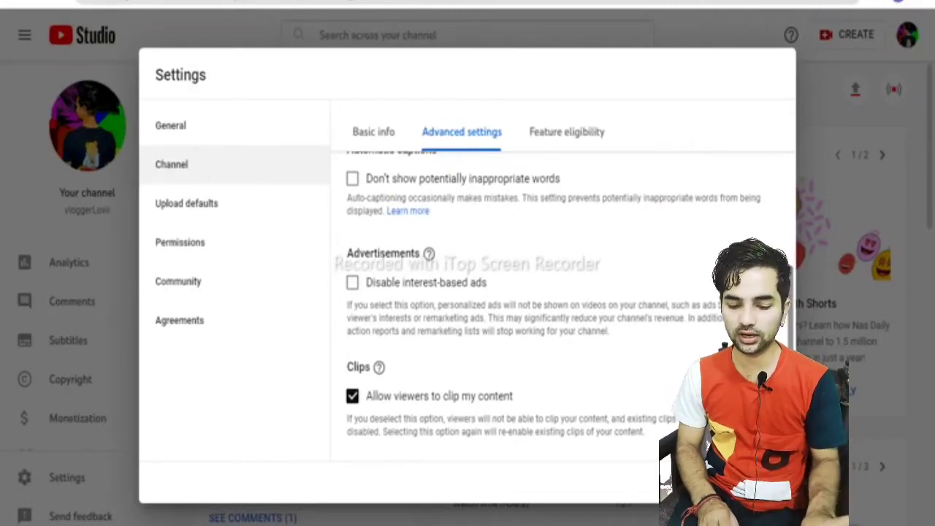
scroll(553, 294, "down", 1)
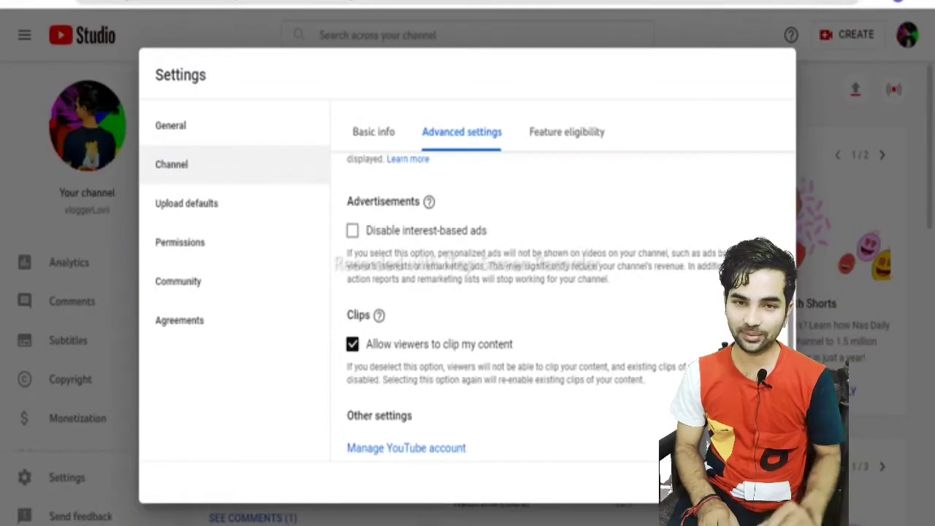
scroll(553, 294, "down", 1)
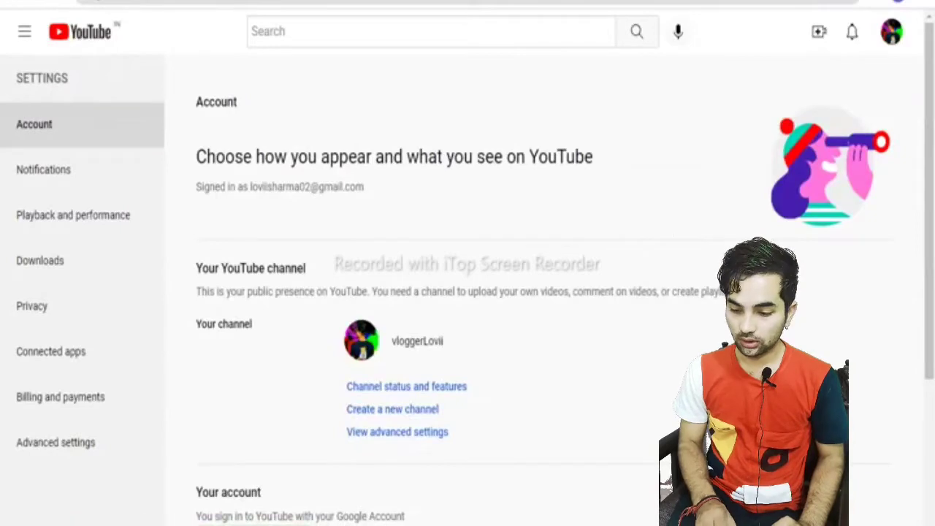
View the YouTube account's advanced settings, covering the user and channel IDs and the options to move or delete the channel
scroll(468, 293, "down", 2)
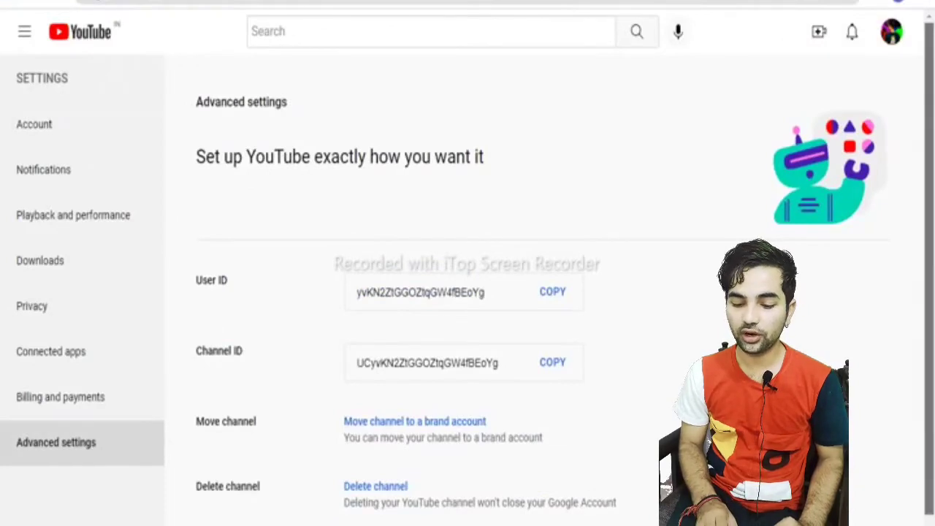
scroll(566, 275, "down", 1)
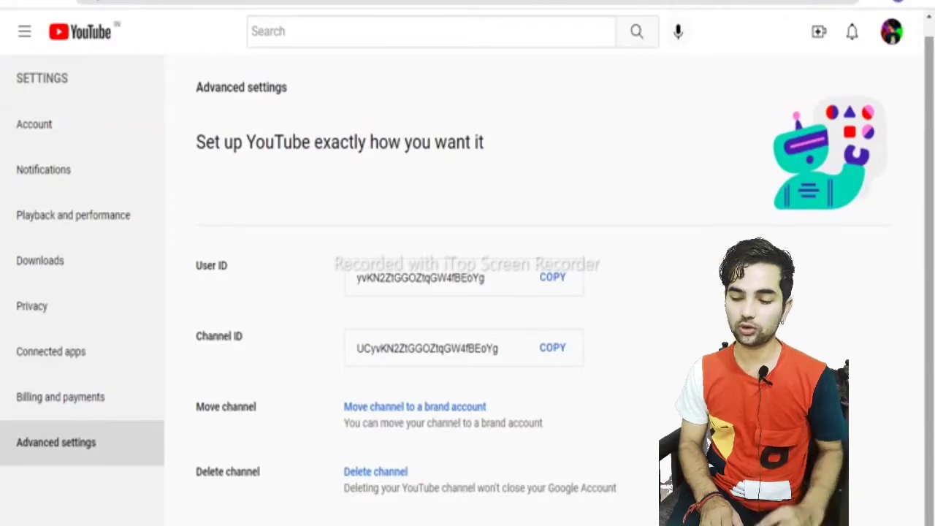
scroll(467, 292, "up", 1)
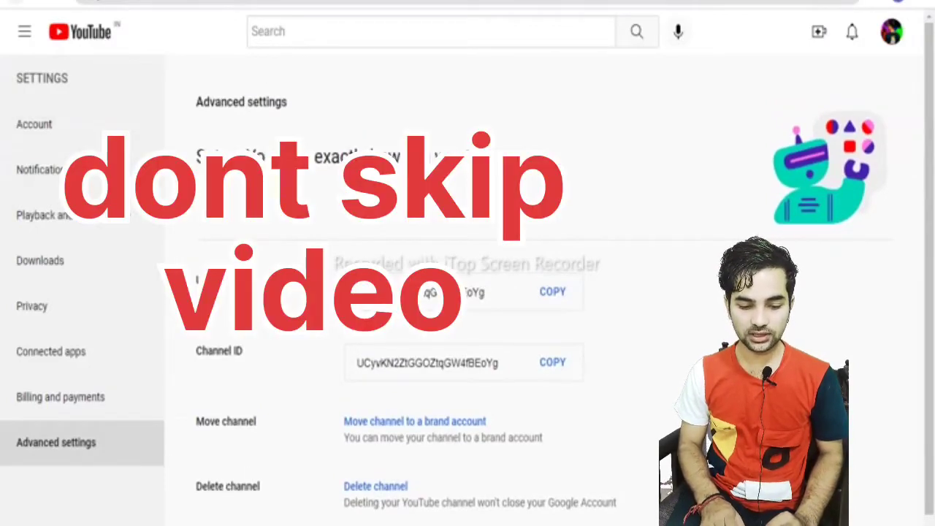
Return to the YouTube Account settings and review the channel, Google Account, parent and membership options
left_click(34, 125)
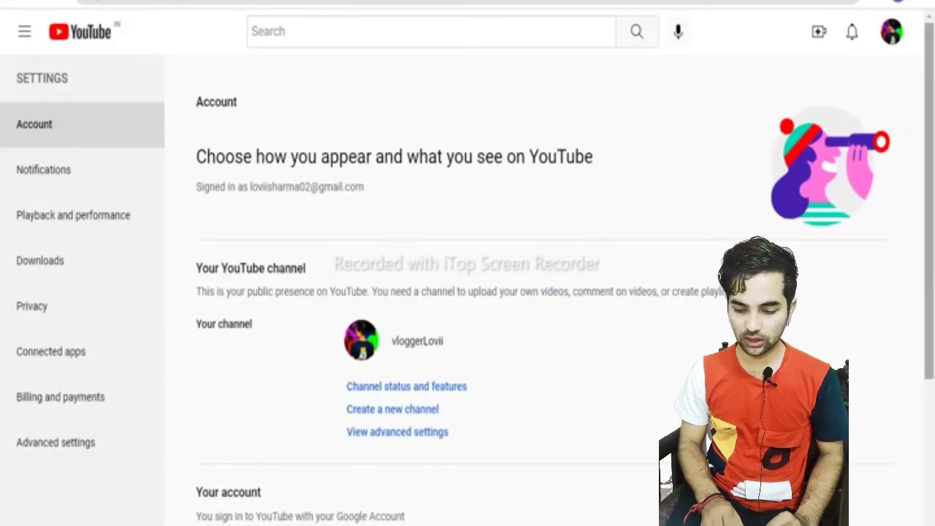
scroll(545, 292, "down", 3)
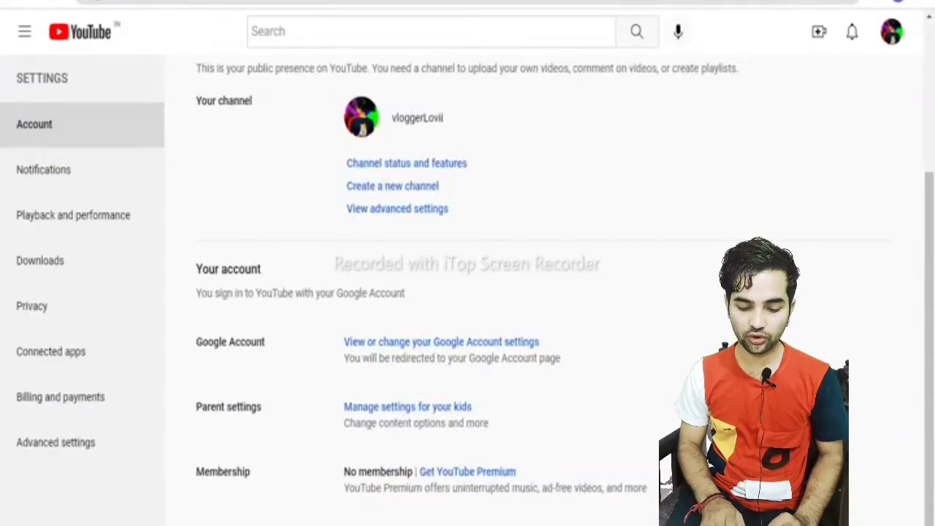
scroll(544, 292, "up", 3)
scroll(544, 292, "down", 3)
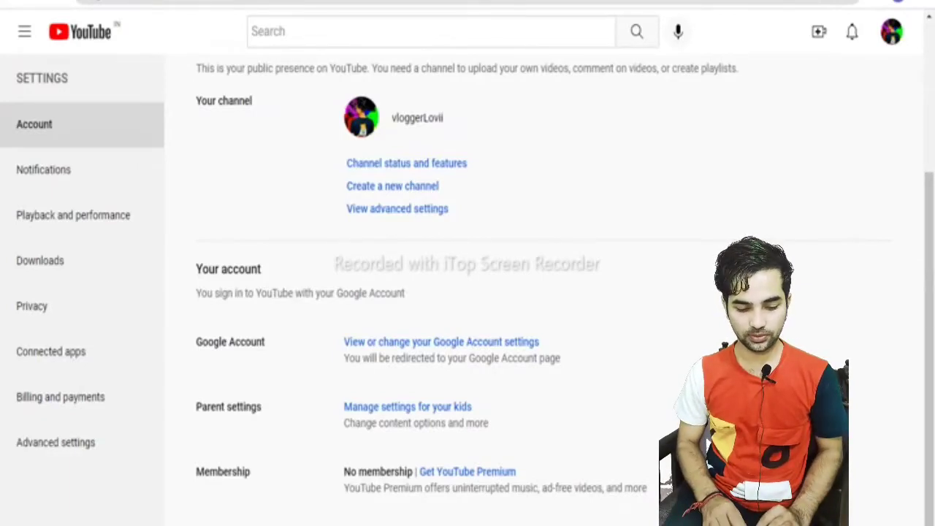
Open the YouTube home page and look through its full navigation list
left_click(24, 32)
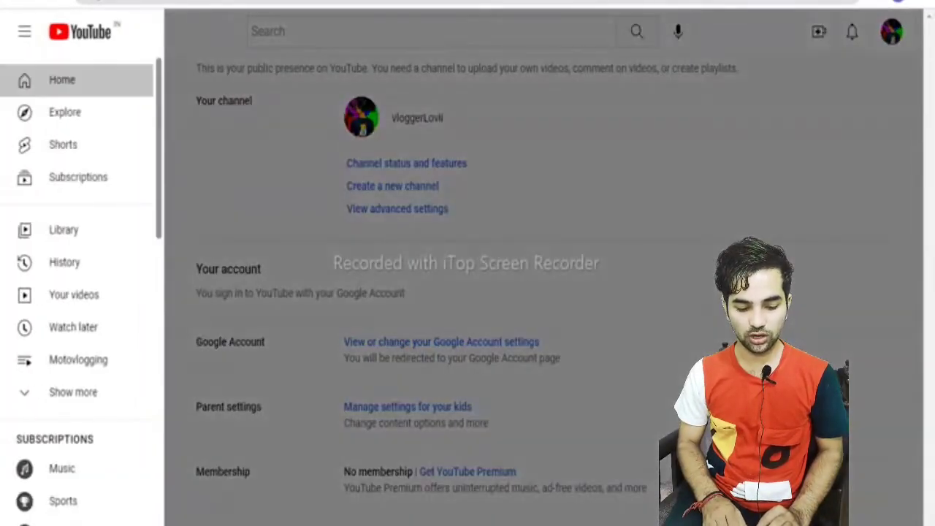
left_click(62, 80)
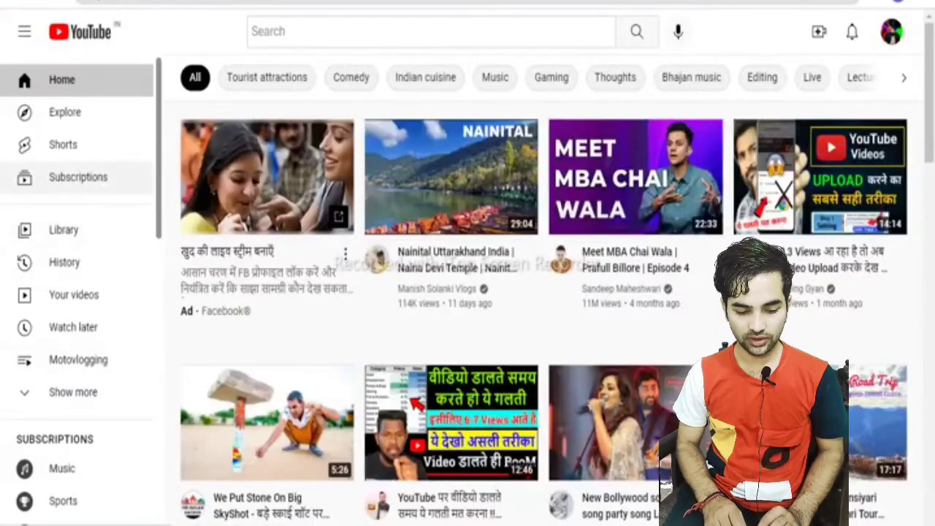
scroll(80, 293, "down", 6)
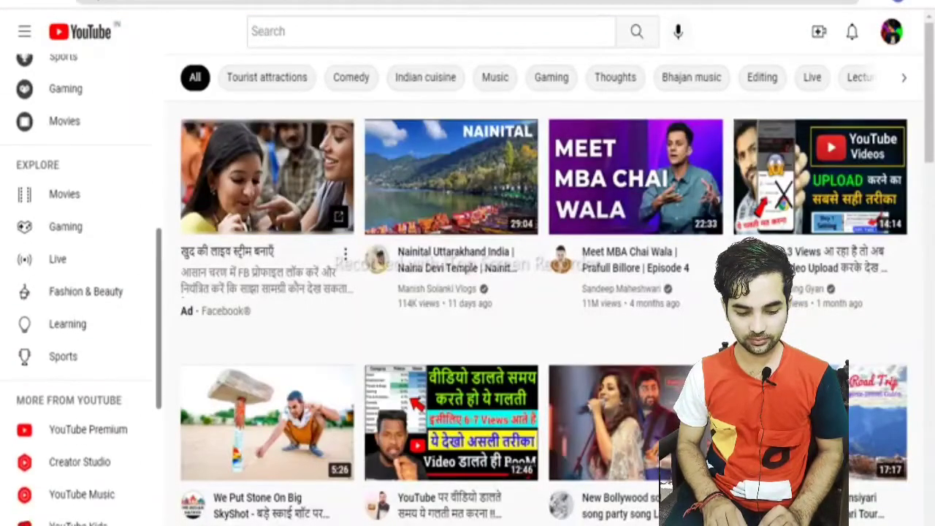
scroll(81, 292, "down", 5)
scroll(81, 292, "up", 10)
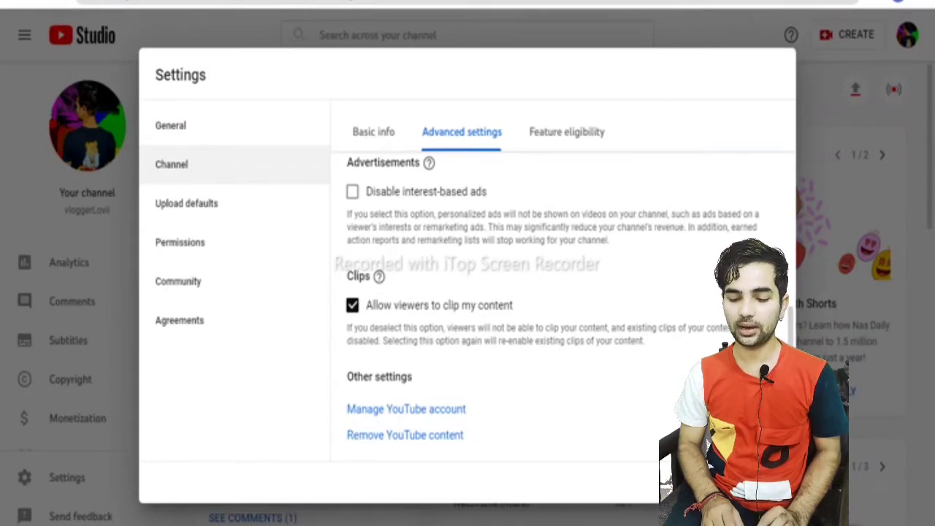
Check the channel's feature eligibility in the Studio settings, including the requirements for advanced features
left_click(567, 132)
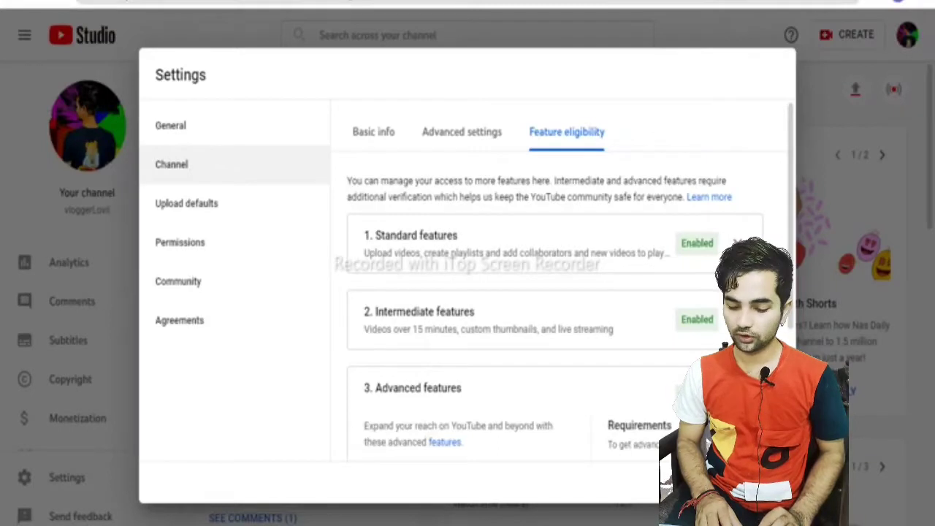
scroll(555, 304, "down", 3)
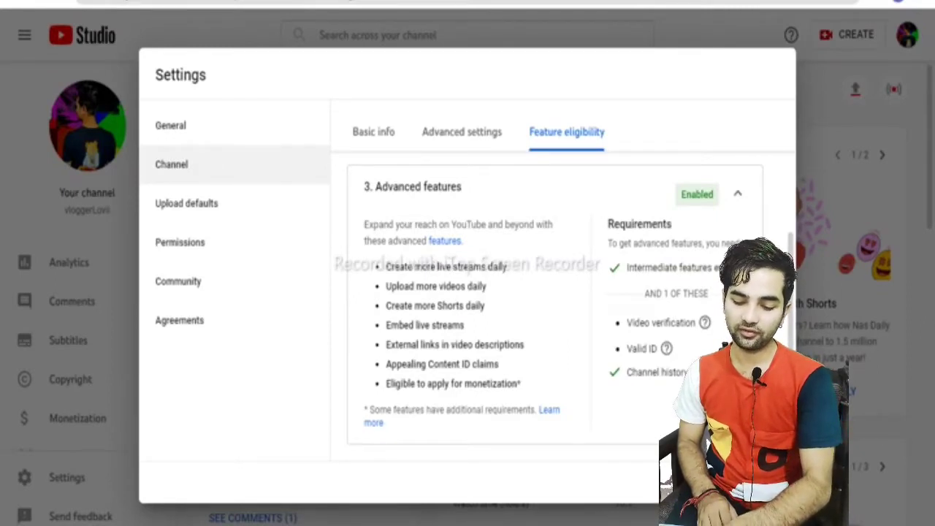
mouse_move(719, 372)
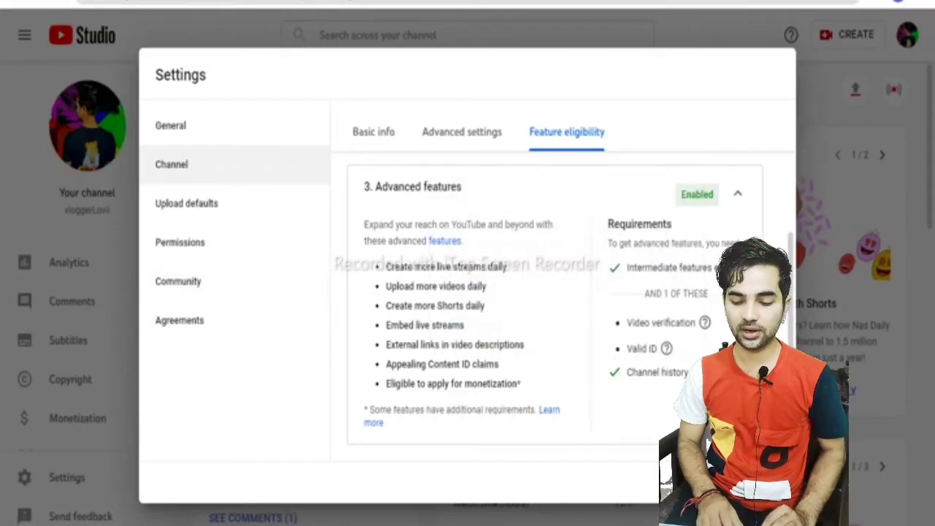
scroll(570, 278, "up", 3)
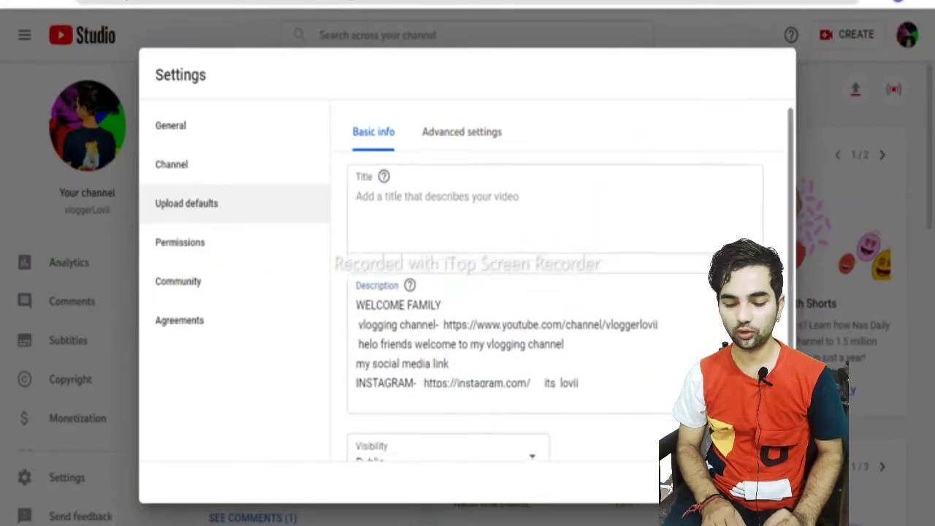
Review the upload defaults' basic info, covering the title, description, visibility and tags
scroll(556, 307, "down", 2)
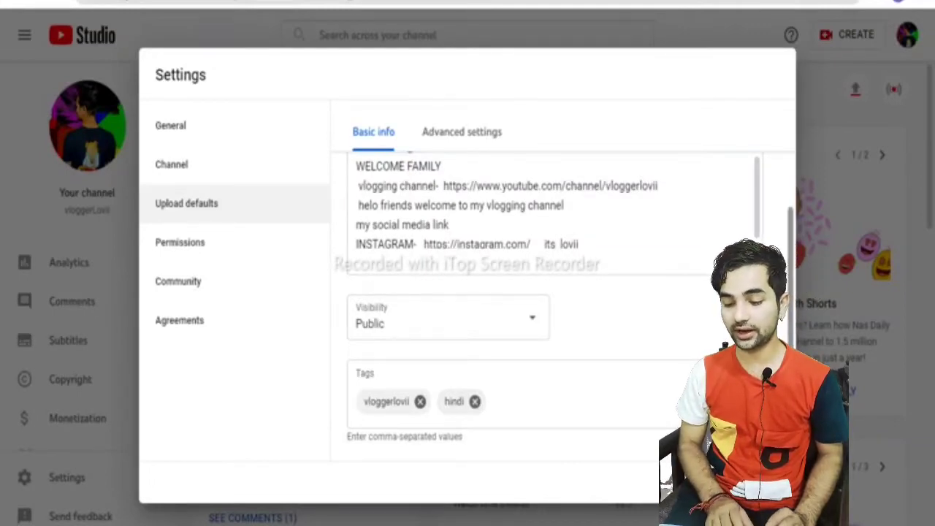
scroll(555, 293, "up", 2)
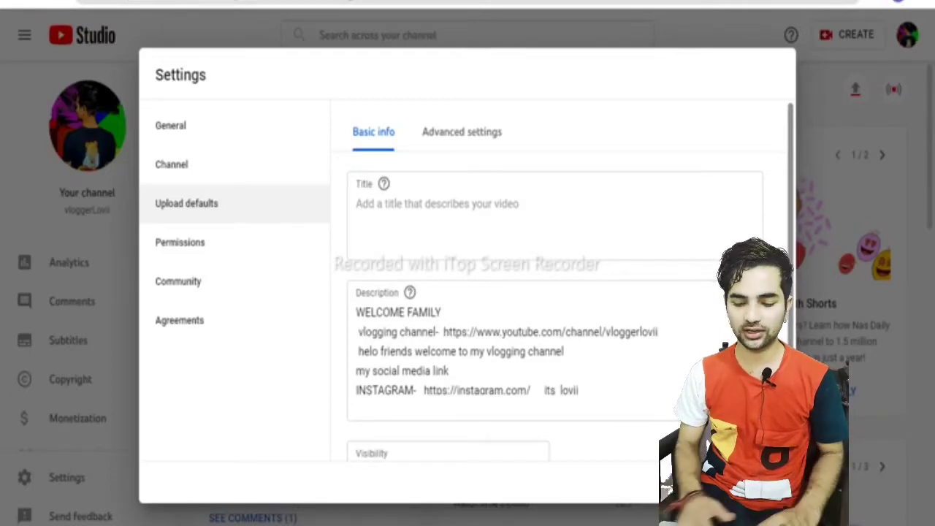
scroll(555, 307, "down", 3)
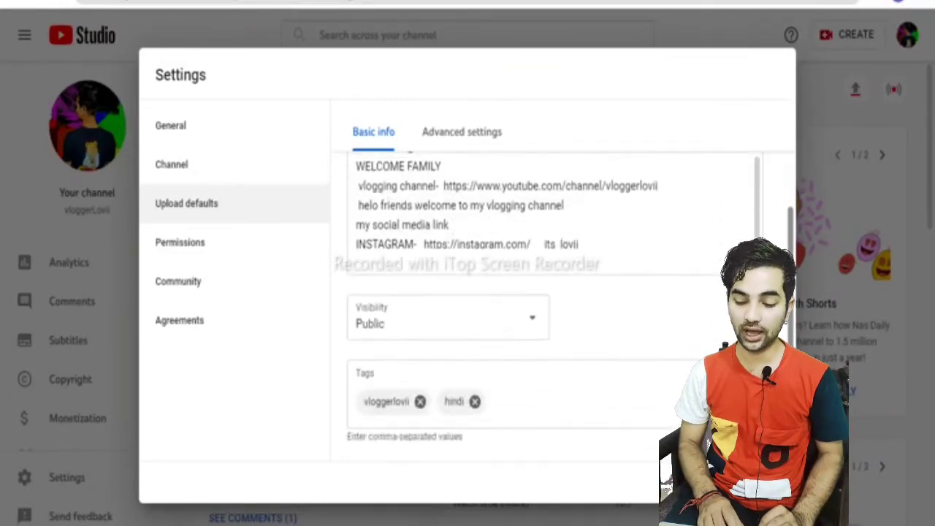
Enter "vlogerlovii instagram ___its_lovii" as the default video title in the upload defaults' basic info
scroll(556, 307, "up", 3)
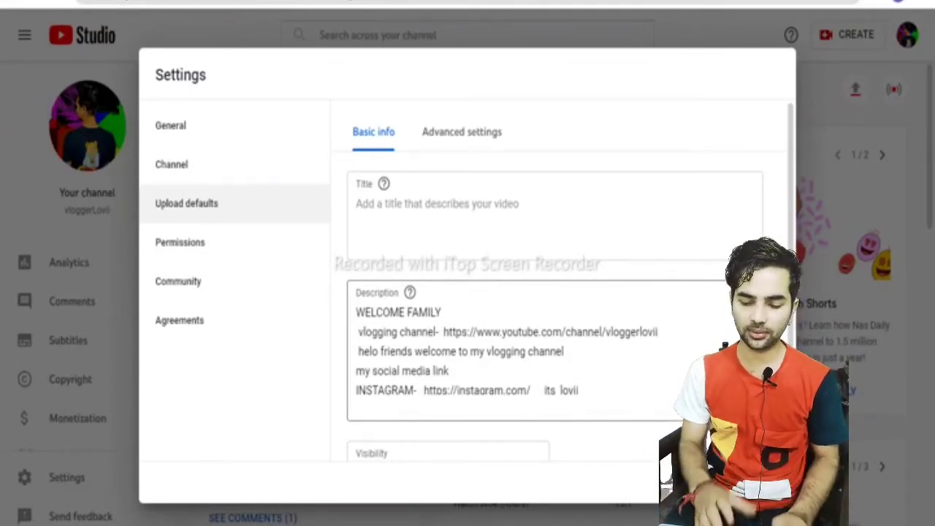
left_click(439, 205)
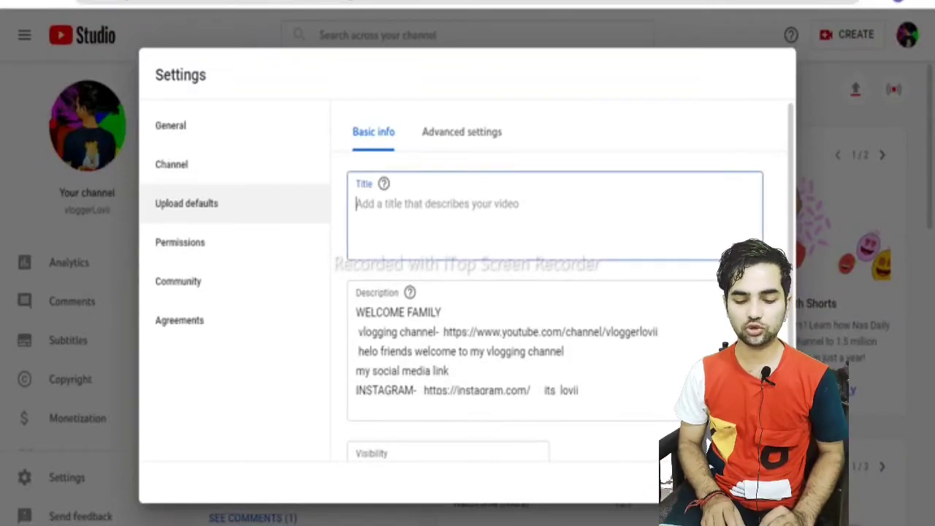
type("vlo")
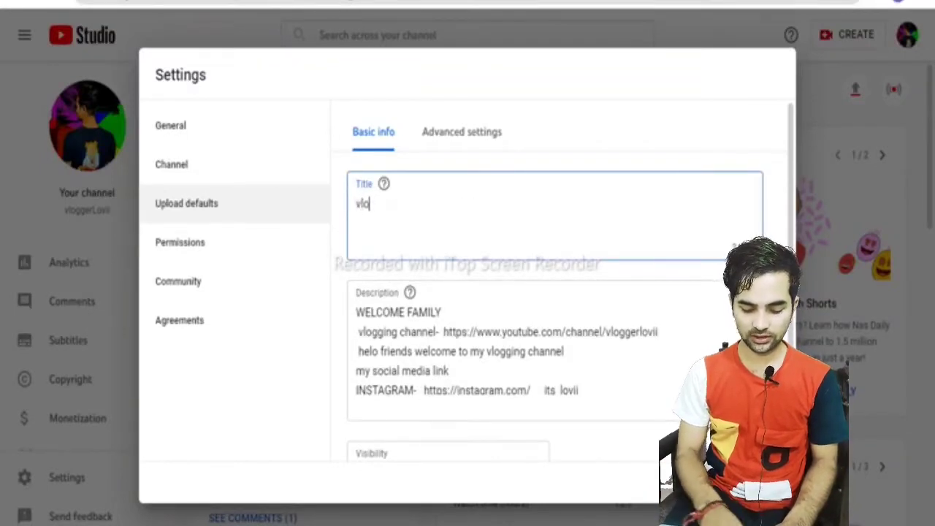
type("gerlovii")
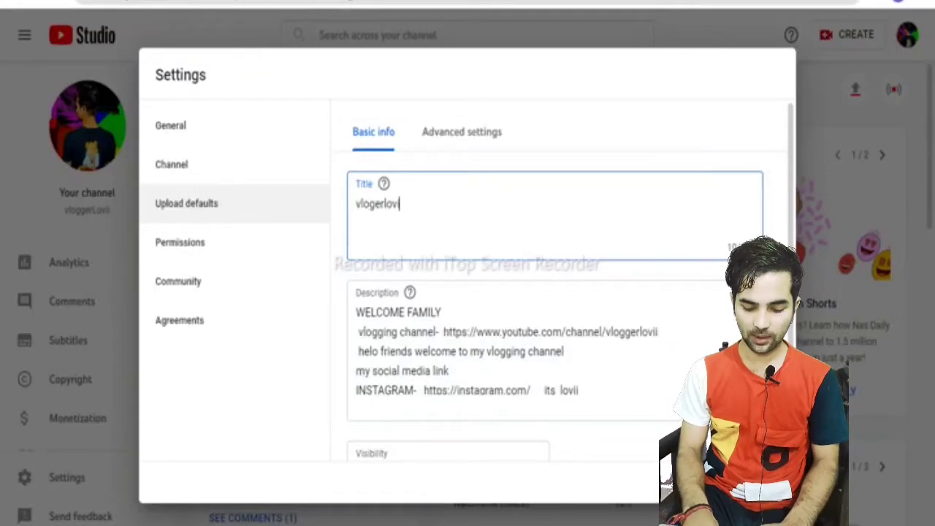
type(" ins")
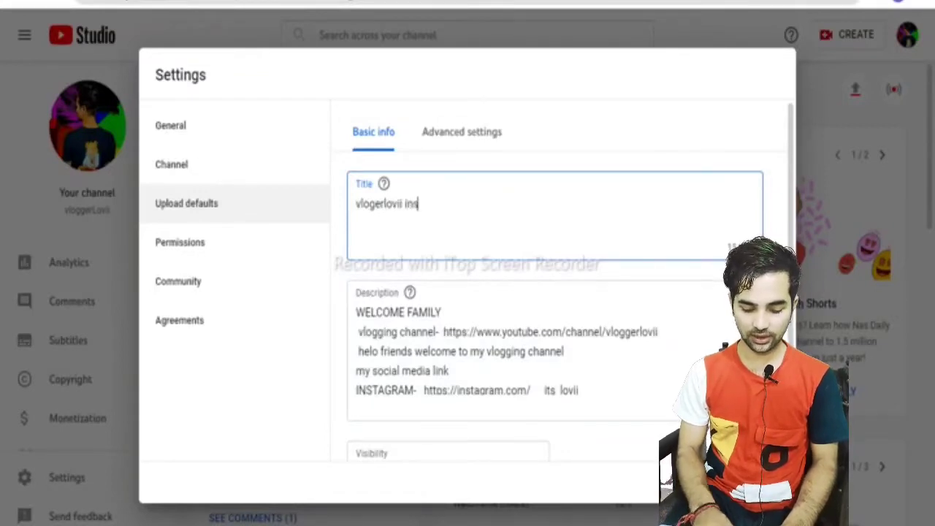
type("tagram")
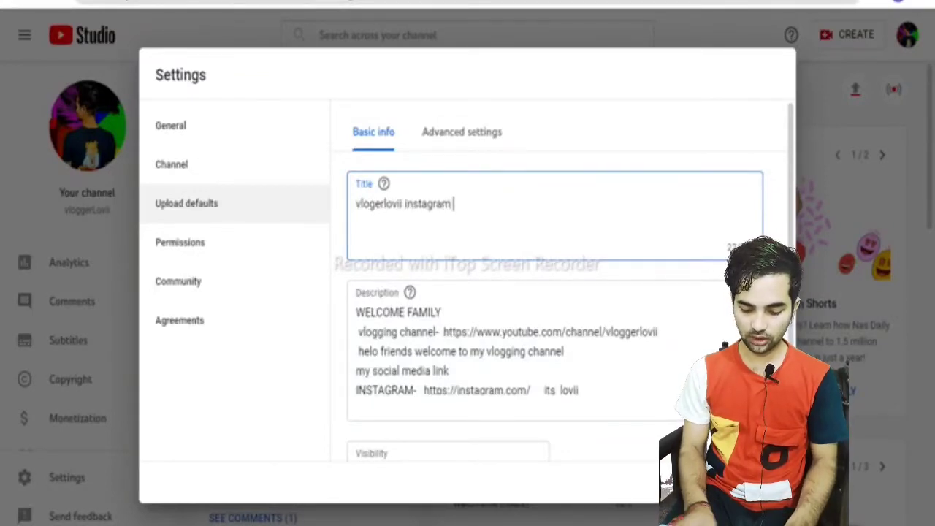
type(" ___")
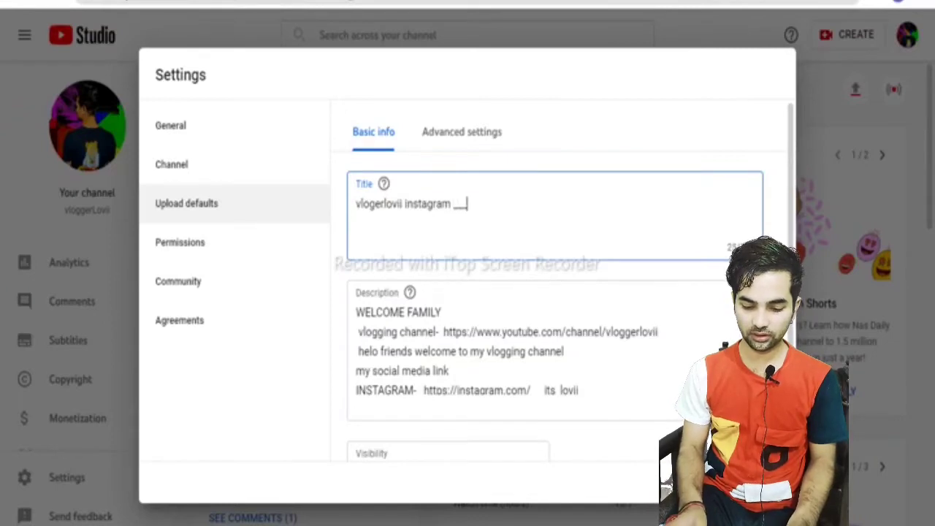
type("it")
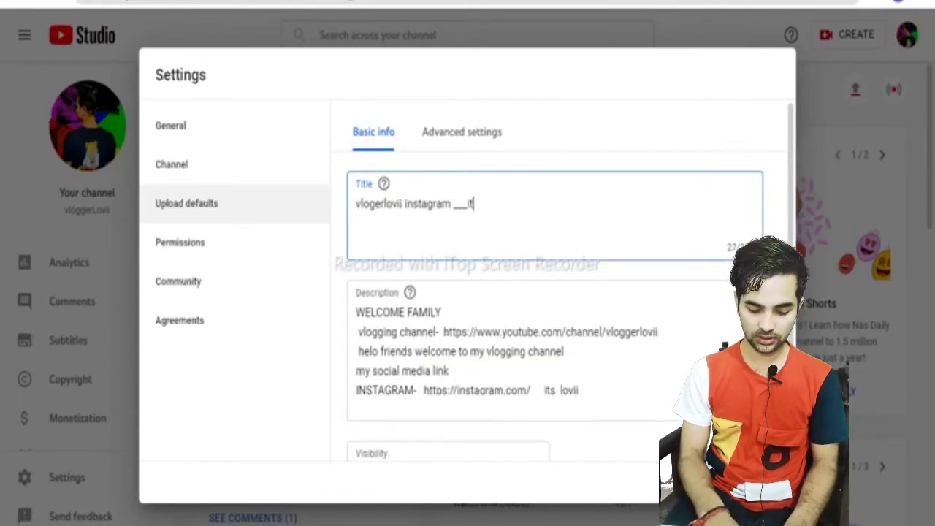
type("s_lovii")
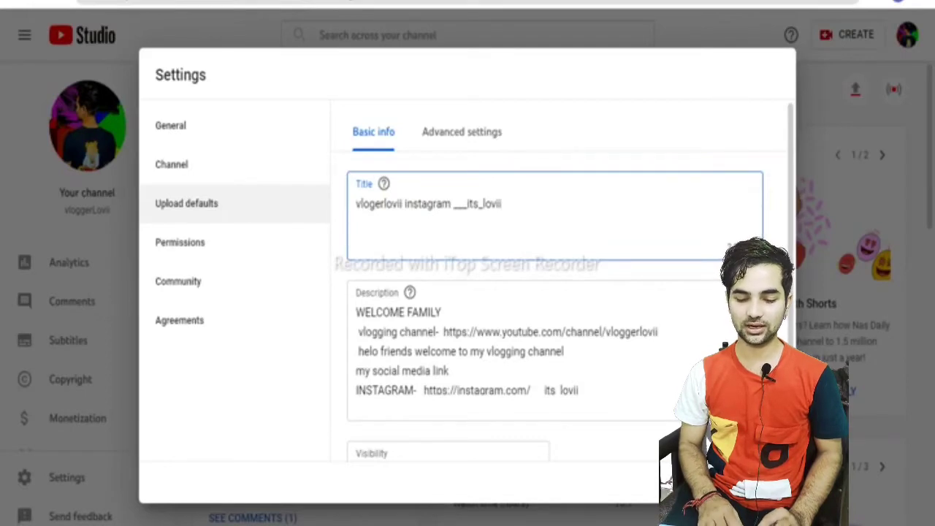
In the advanced upload defaults, choose the Standard YouTube License and the People & Blogs category
left_click(462, 132)
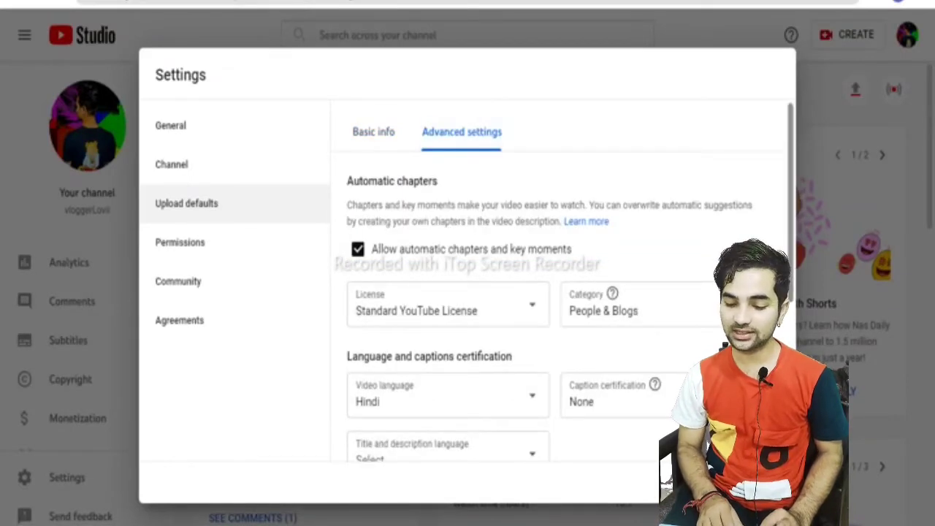
scroll(562, 307, "down", 4)
scroll(563, 307, "up", 3)
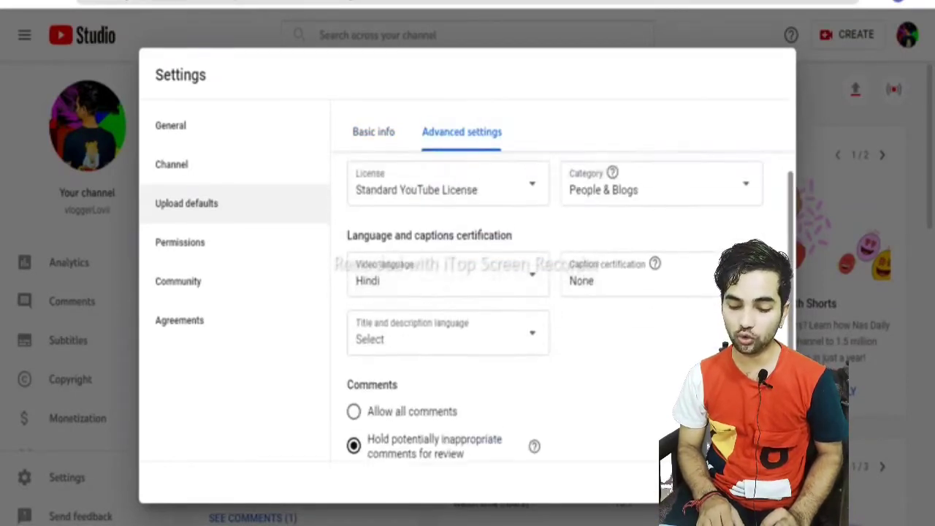
scroll(512, 292, "up", 1)
scroll(511, 292, "down", 1)
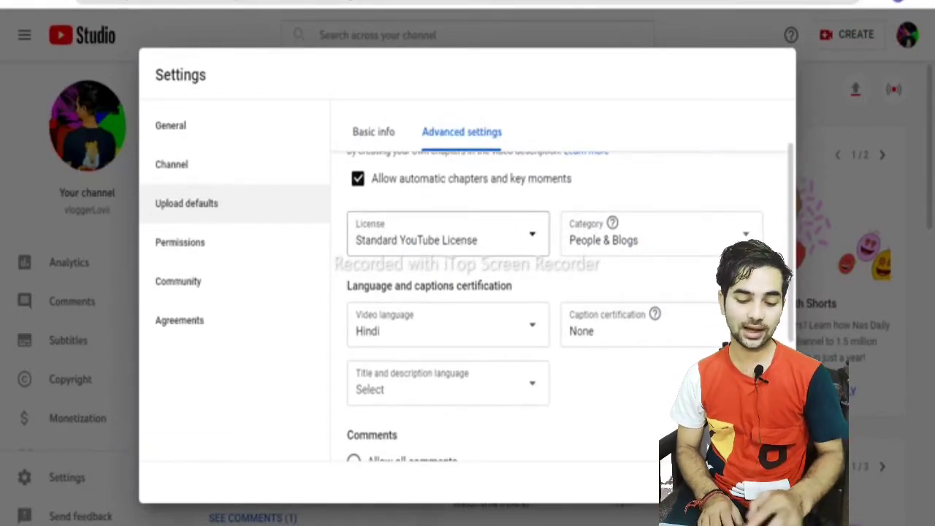
left_click(448, 234)
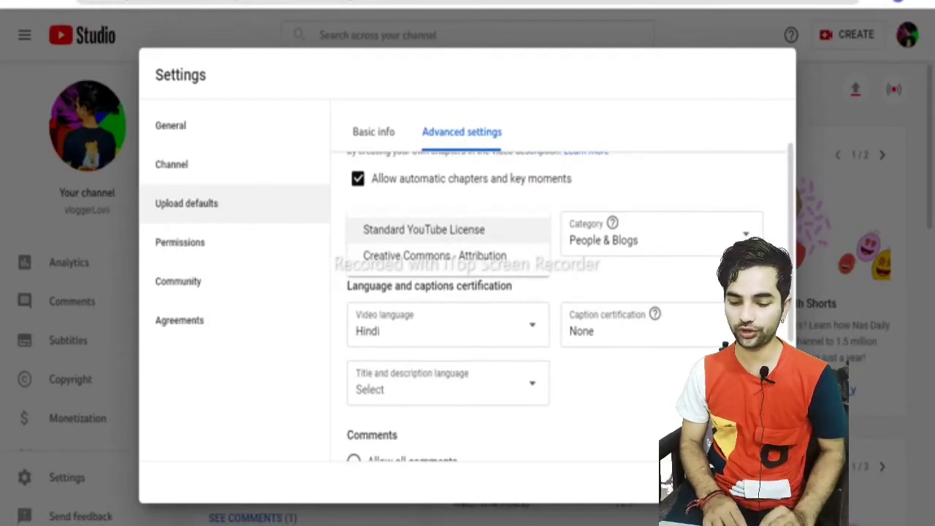
left_click(424, 230)
left_click(657, 234)
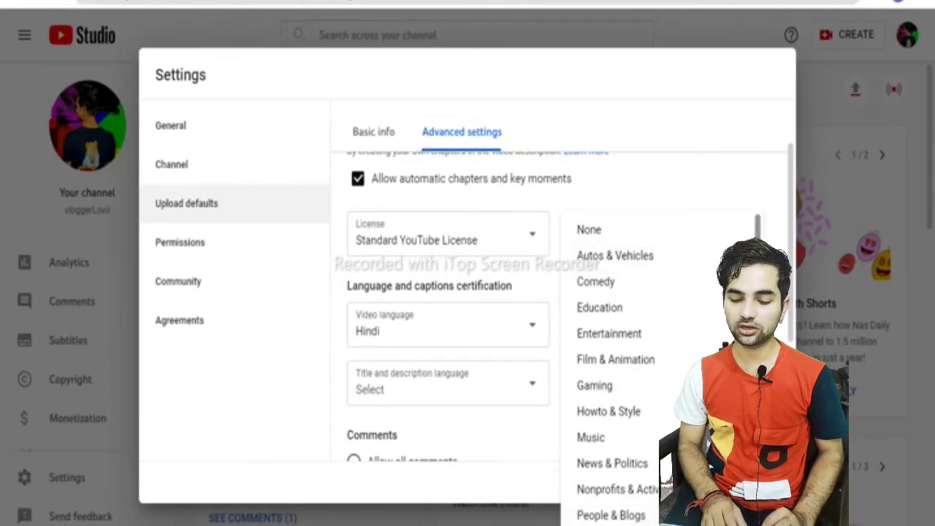
scroll(617, 365, "down", 2)
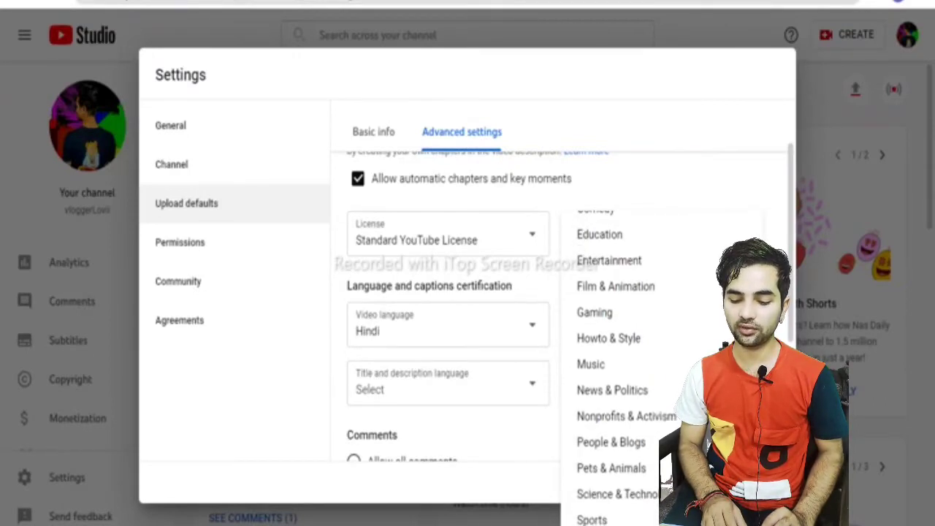
scroll(617, 365, "down", 1)
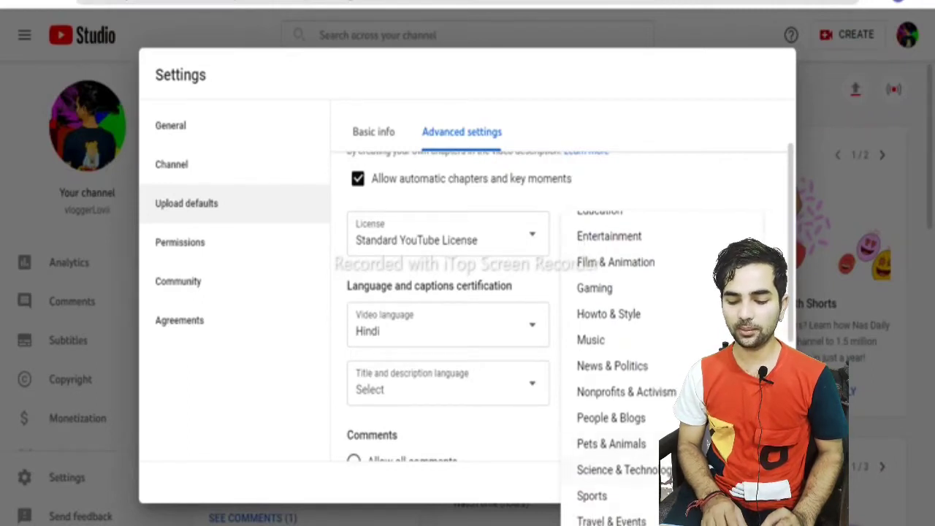
left_click(611, 418)
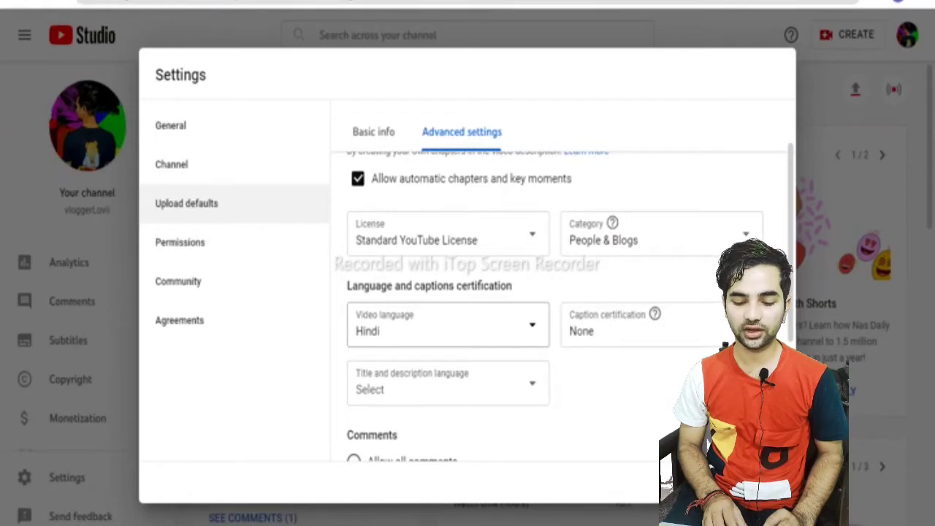
Choose Hindi as the default video language and None for the caption certification
key("Return")
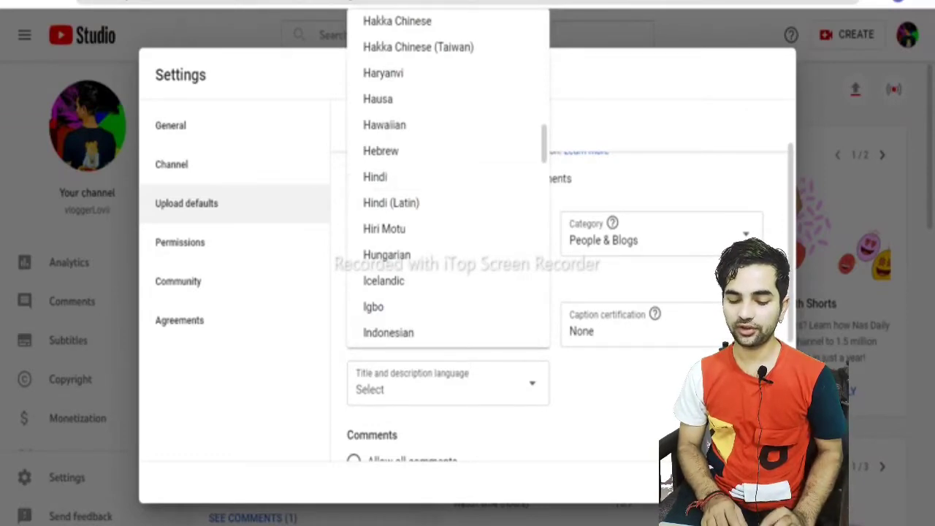
left_click(375, 177)
left_click(629, 323)
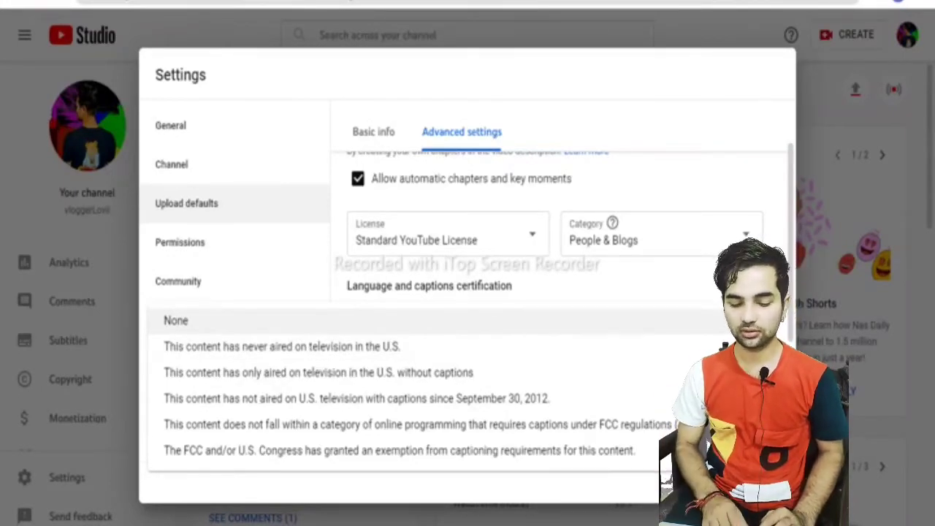
key("Return")
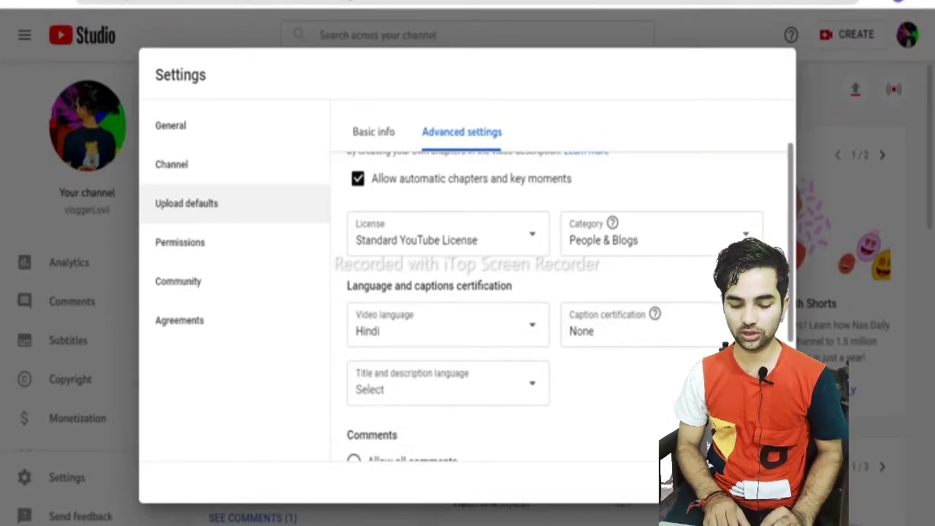
Set the default title and description language to Hindi
scroll(571, 307, "down", 3)
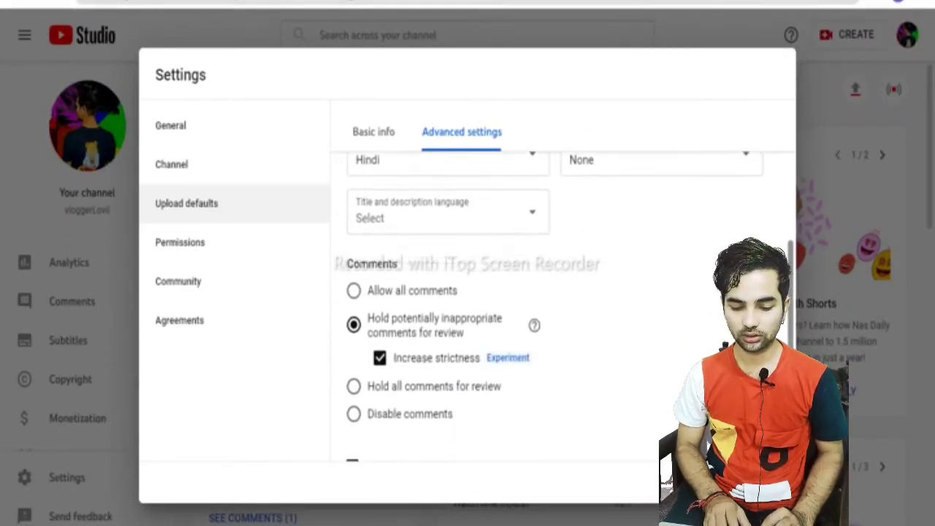
key("Tab")
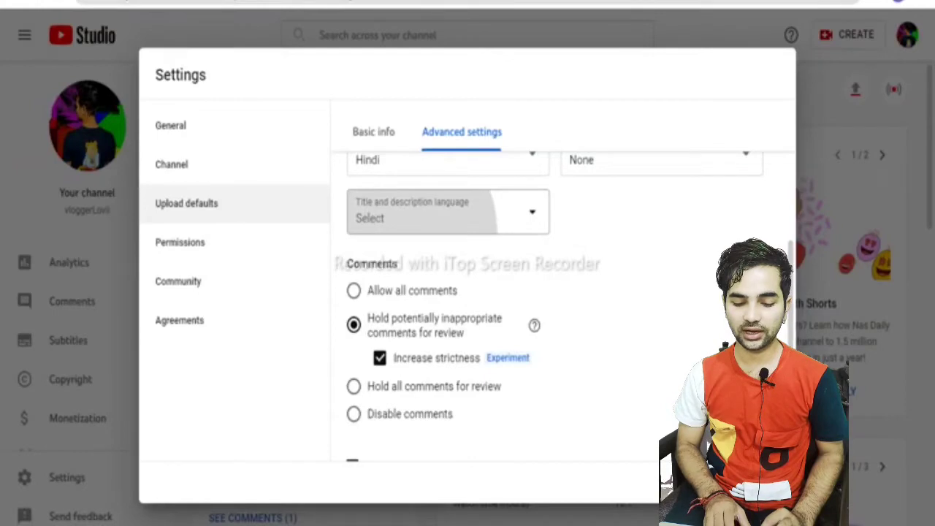
key("Return")
key("Return")
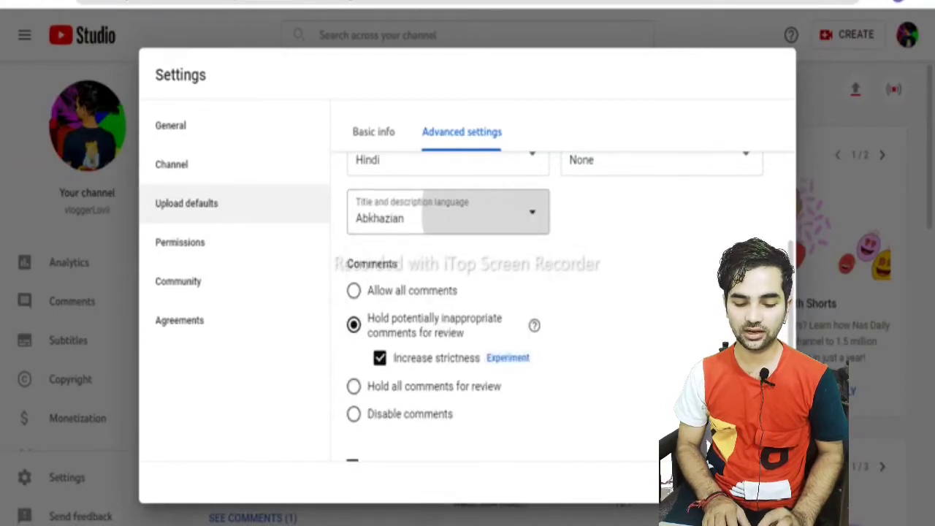
key("Return")
key("Return")
key("Return")
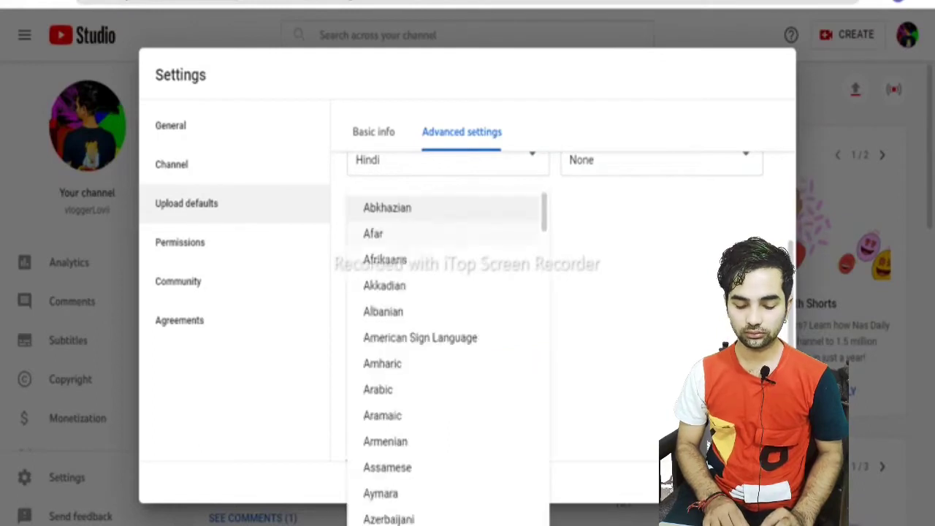
scroll(447, 351, "down", 20)
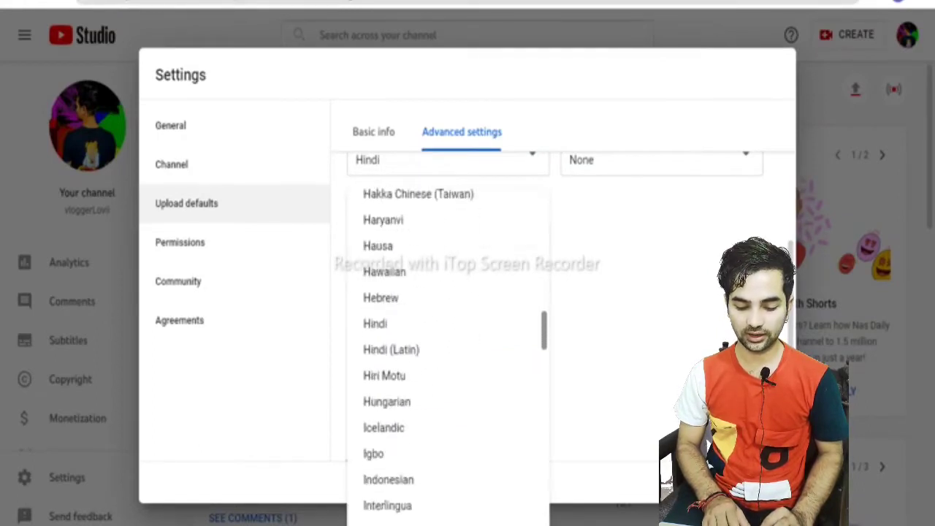
key("Return")
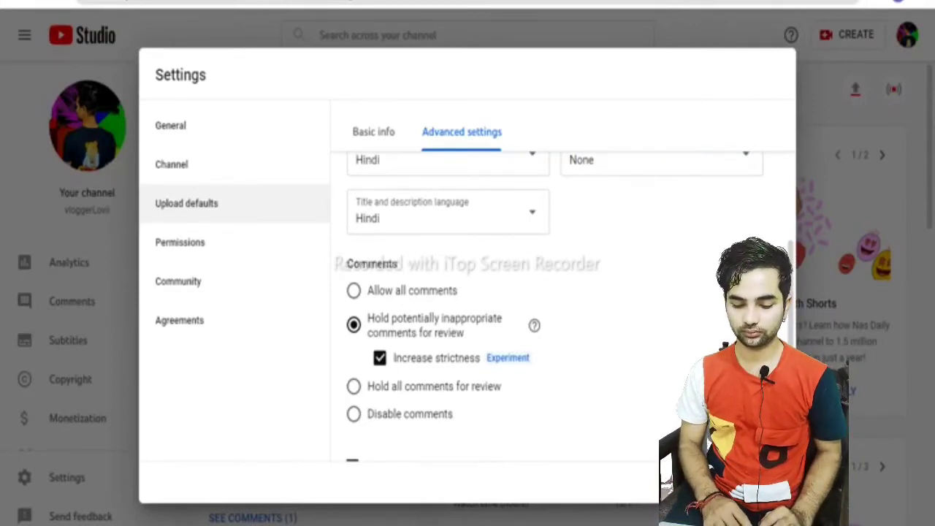
Turn off showing how many viewers like the video and save the channel settings
left_click_drag(546, 460, 446, 386)
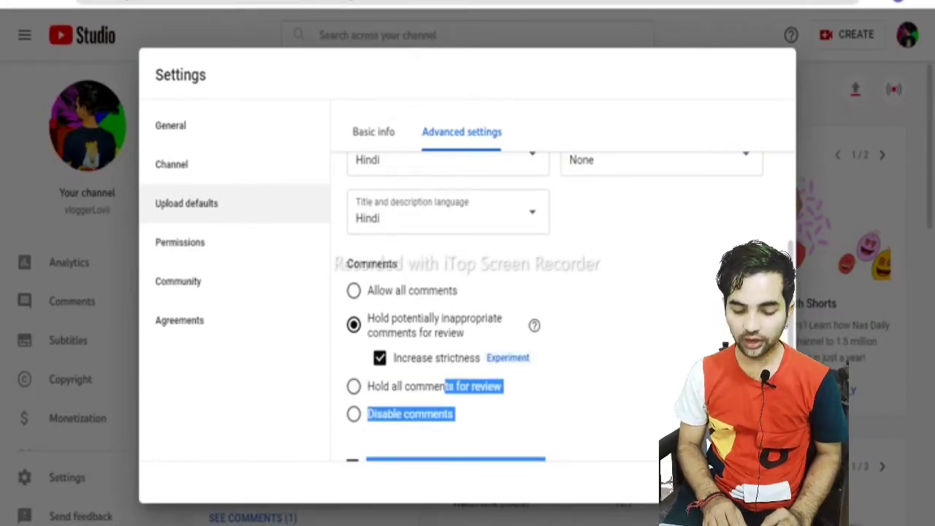
scroll(468, 307, "down", 1)
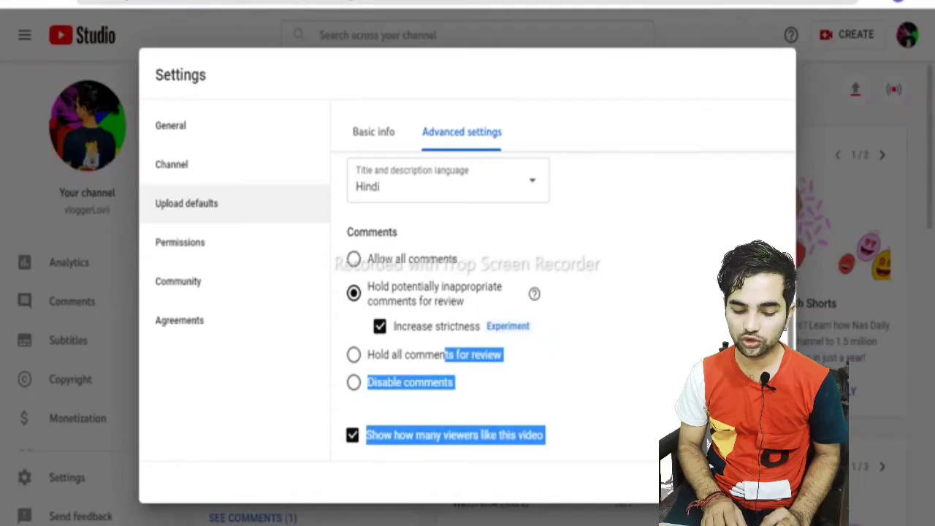
scroll(448, 307, "up", 4)
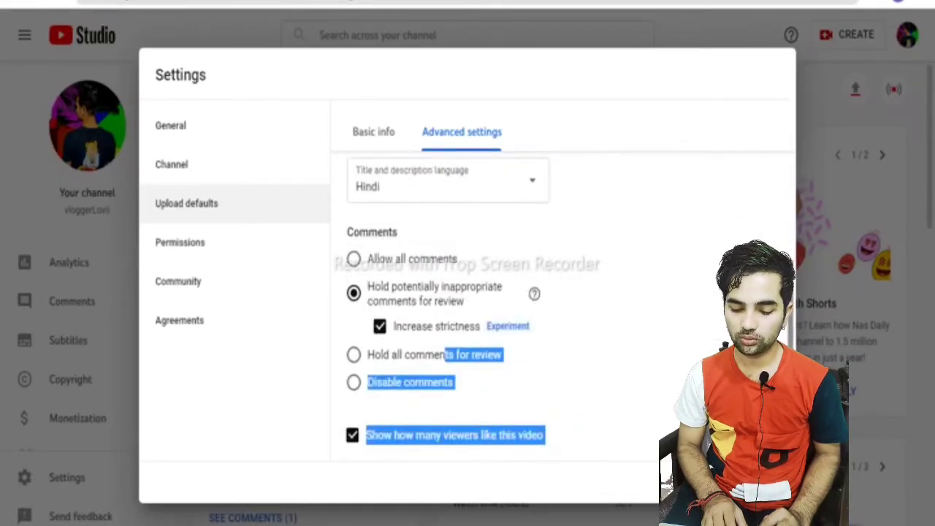
left_click(352, 434)
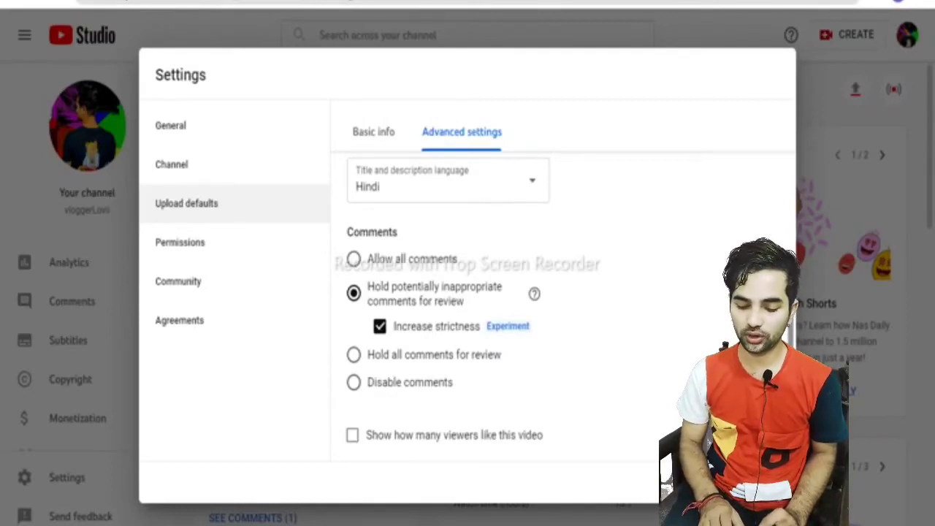
scroll(563, 292, "up", 1)
scroll(562, 292, "down", 1)
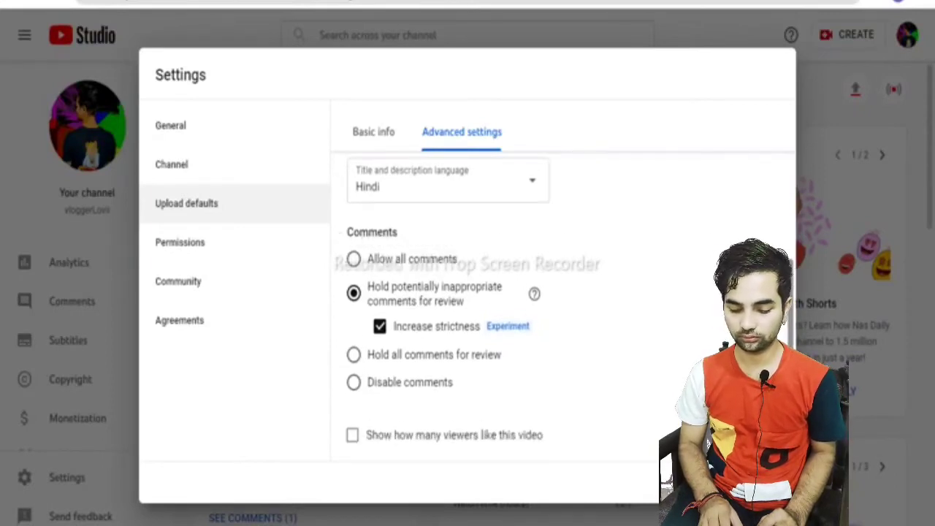
left_click(353, 435)
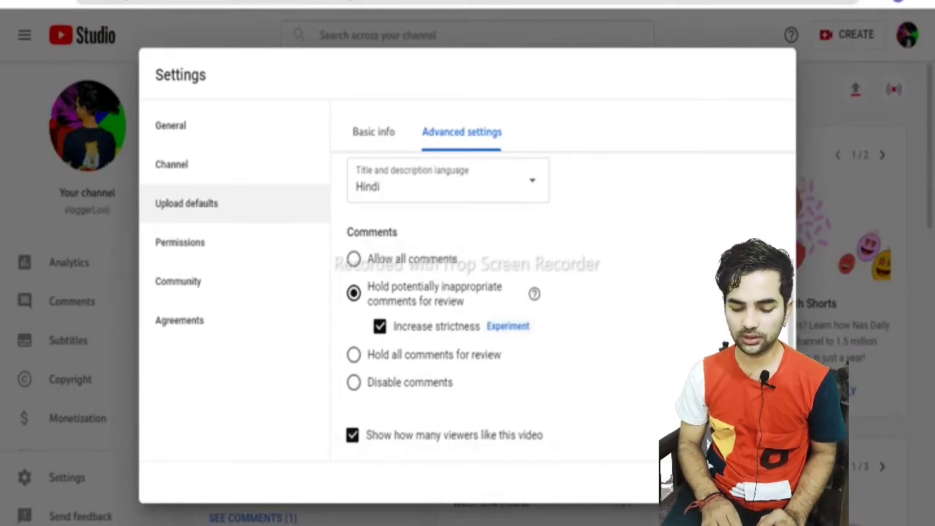
key("space")
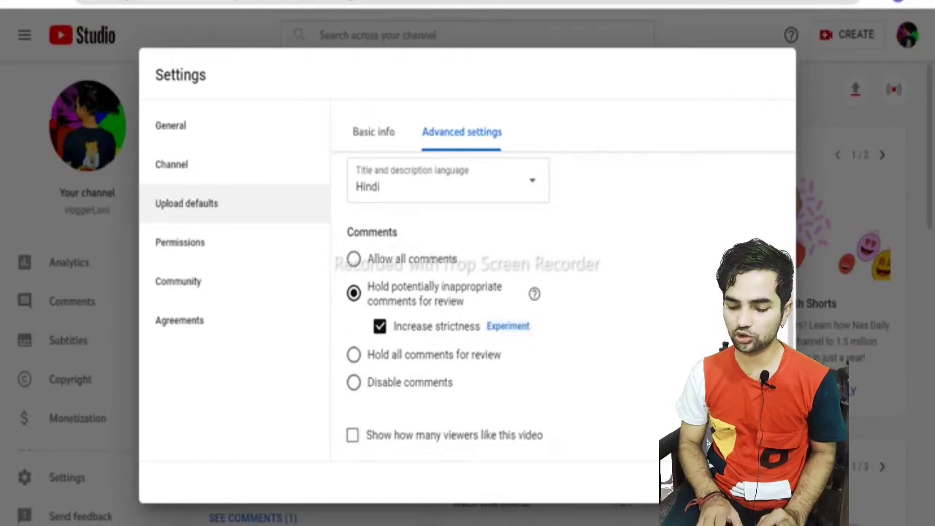
key("Return")
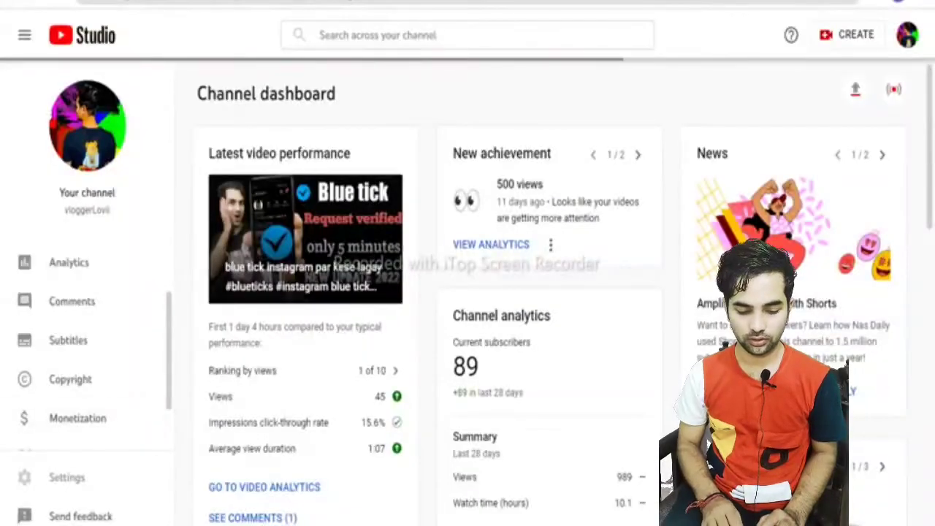
scroll(87, 351, "down", 2)
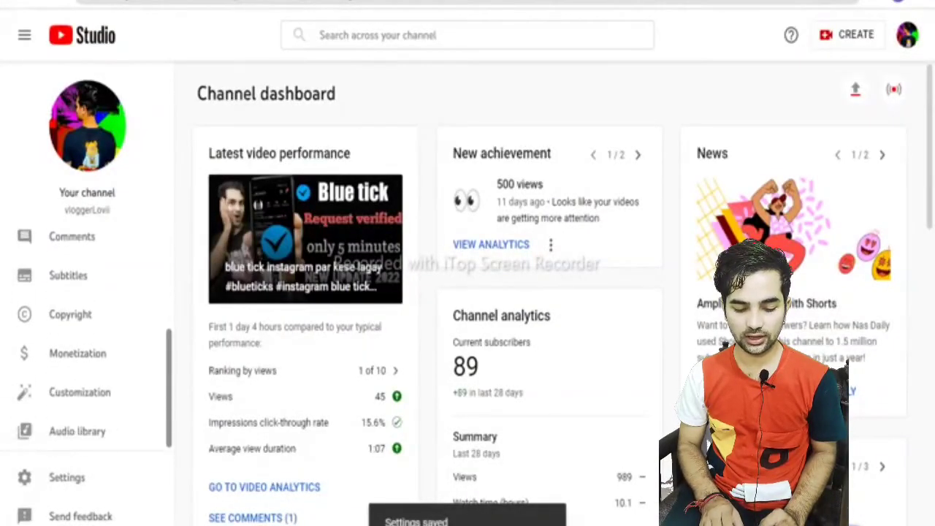
Reopen the channel settings and view the permissions for the channel
left_click(67, 477)
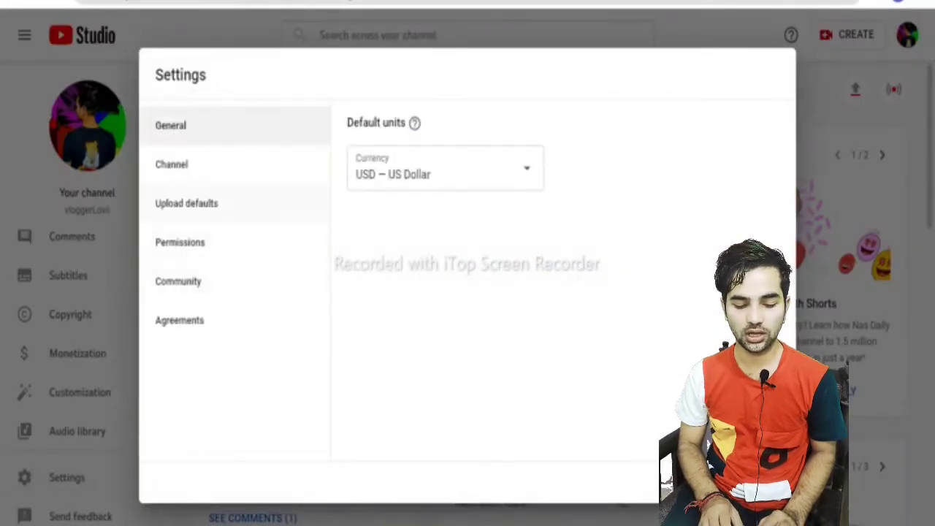
left_click(180, 242)
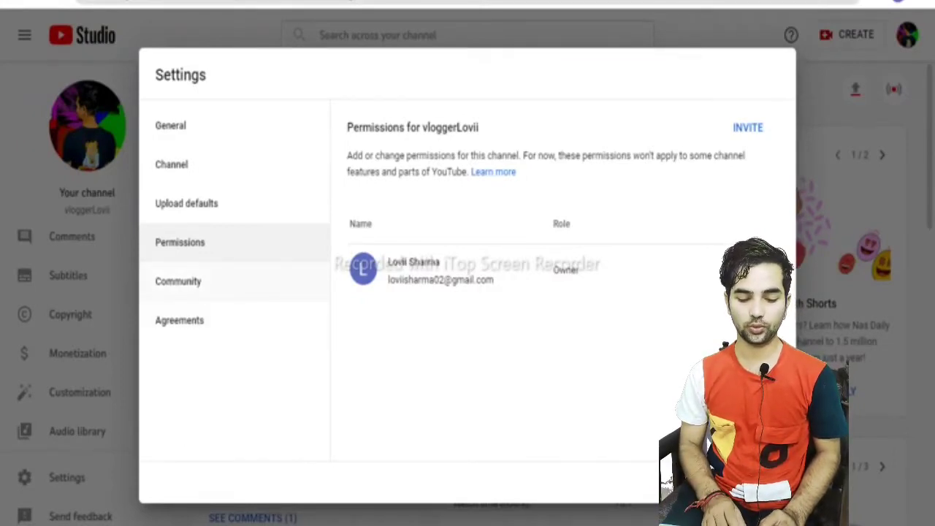
Review the community automated filters, from moderators, approved and hidden users through live redirects to blocked words and links
left_click(178, 282)
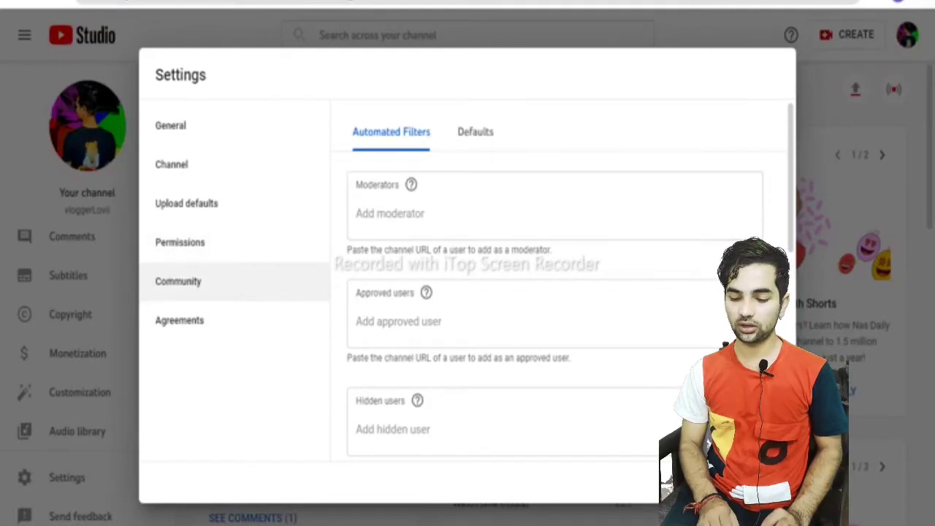
scroll(556, 307, "down", 4)
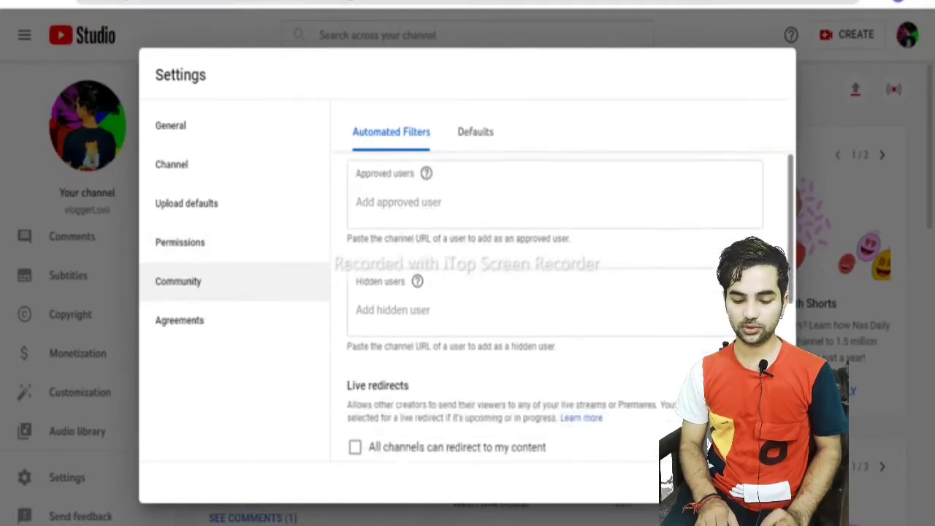
scroll(556, 307, "down", 1)
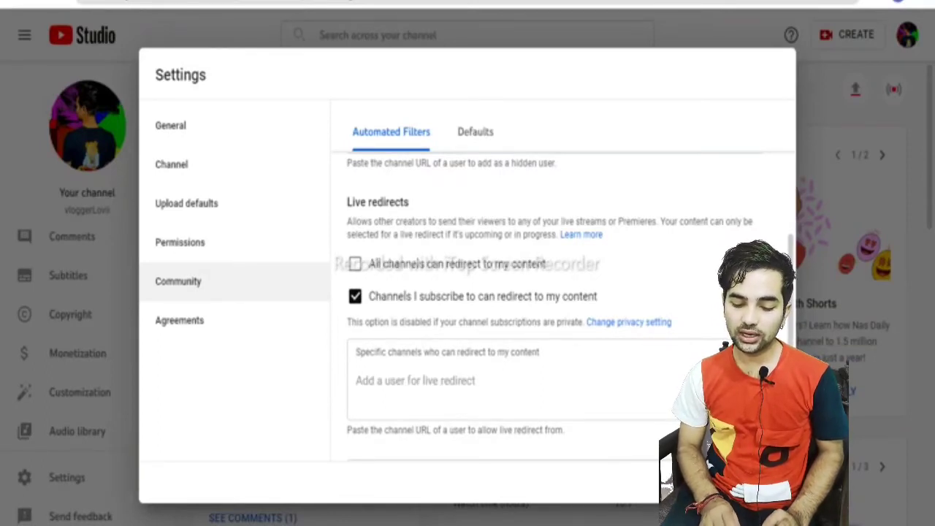
scroll(512, 307, "down", 2)
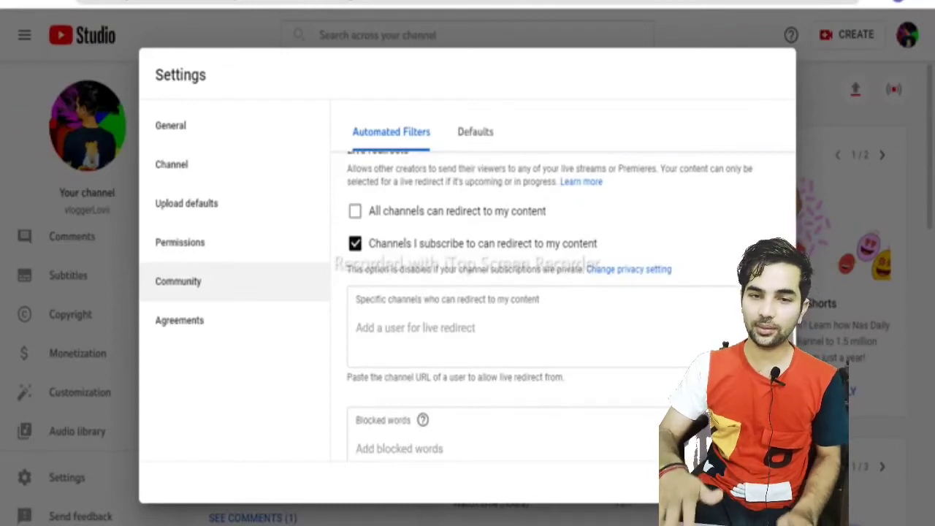
scroll(524, 307, "down", 1)
scroll(524, 307, "up", 1)
scroll(524, 307, "down", 1)
scroll(555, 300, "down", 1)
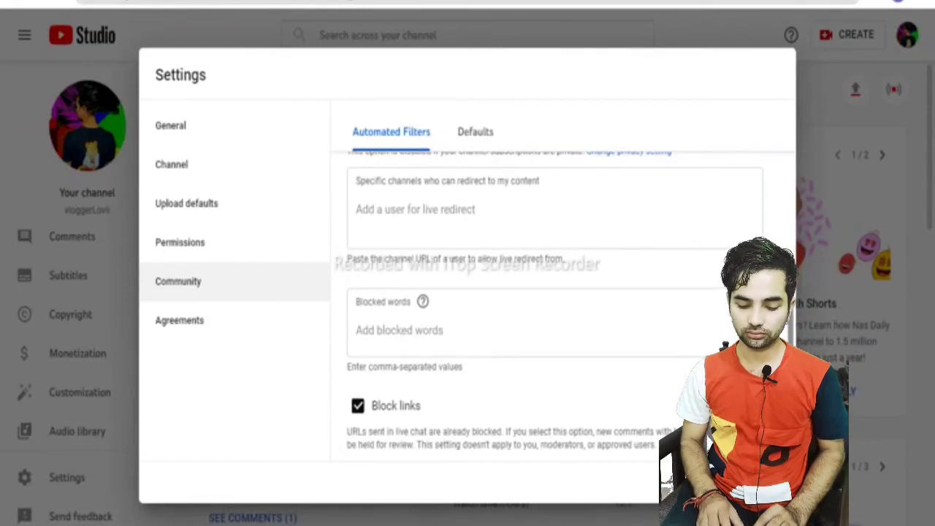
scroll(524, 307, "up", 2)
scroll(524, 307, "down", 2)
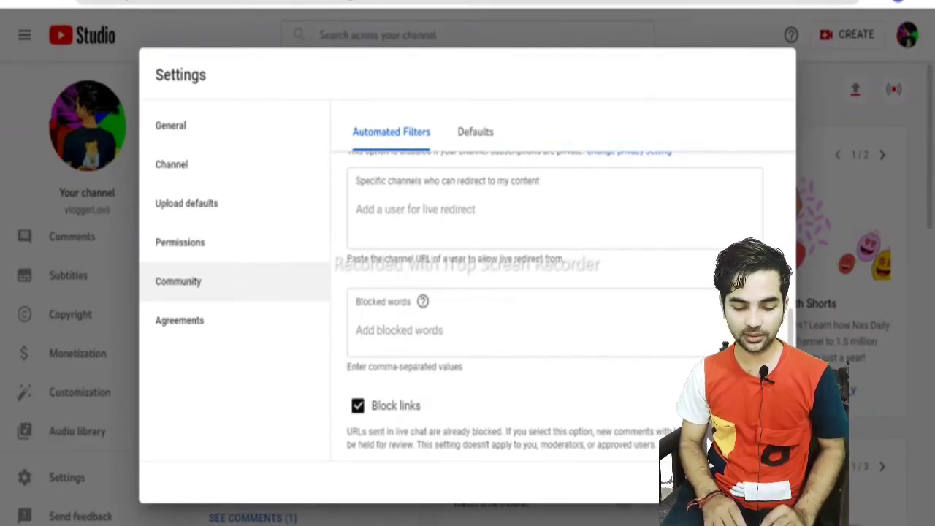
Check the Agreements section, revisit the Community section, and close the channel settings
left_click(179, 320)
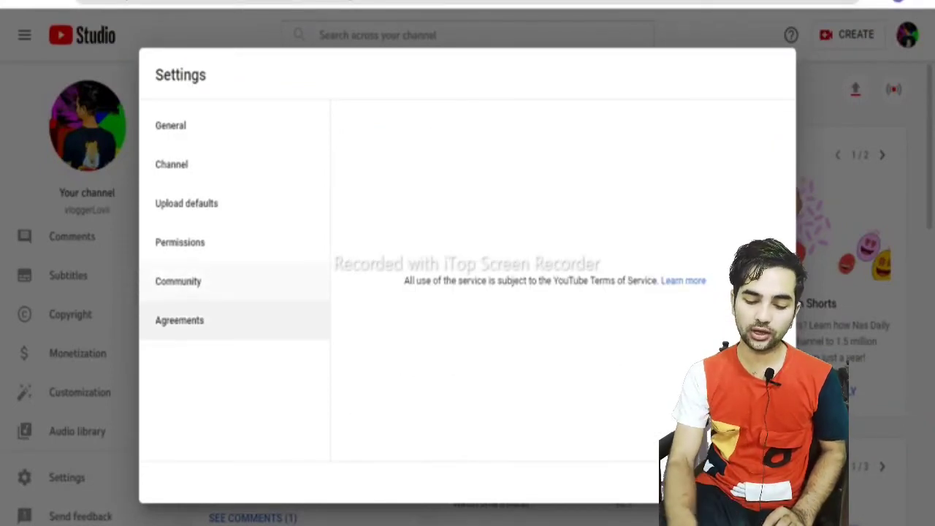
left_click(177, 281)
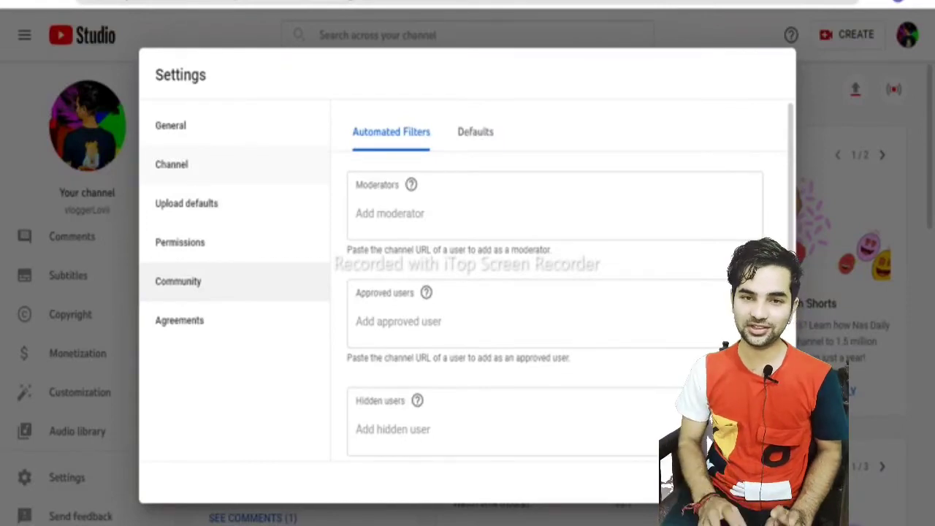
left_click(171, 125)
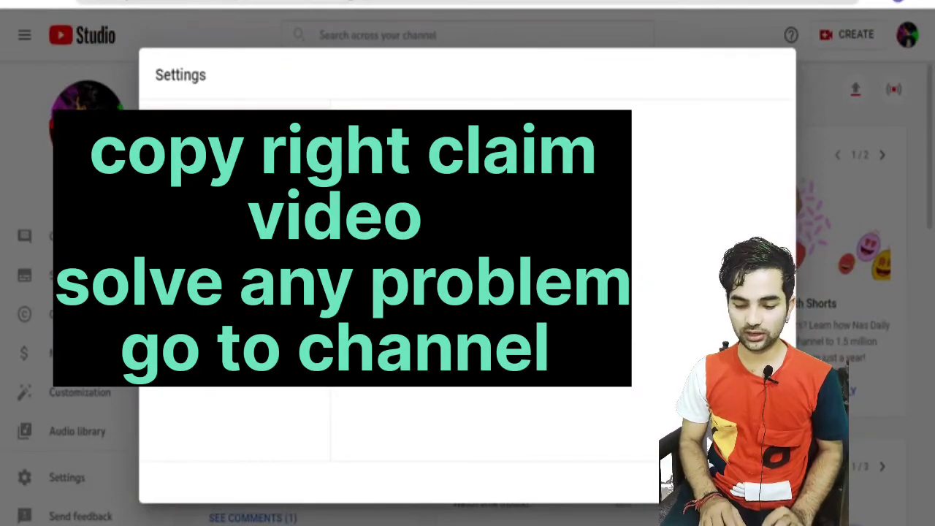
key("Escape")
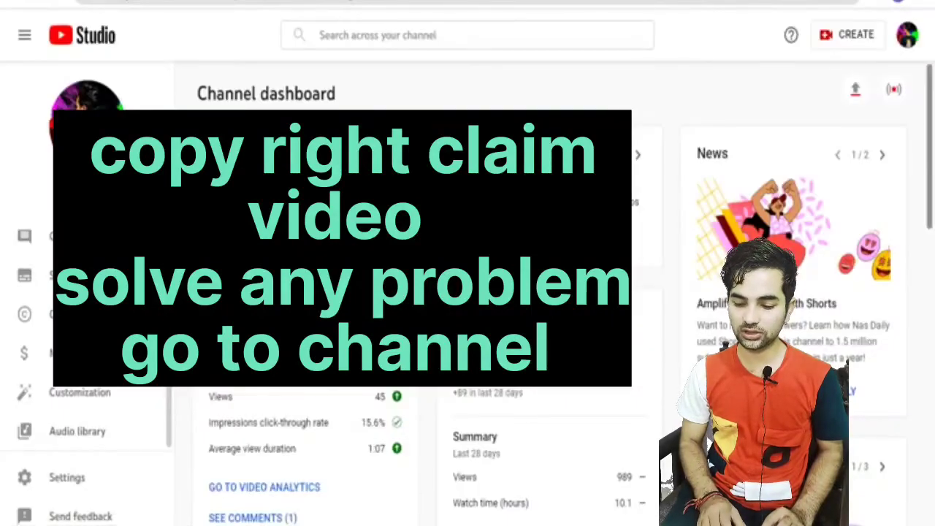
Look over the channel dashboard cards and view the removal requests on the channel copyright page
scroll(467, 292, "down", 15)
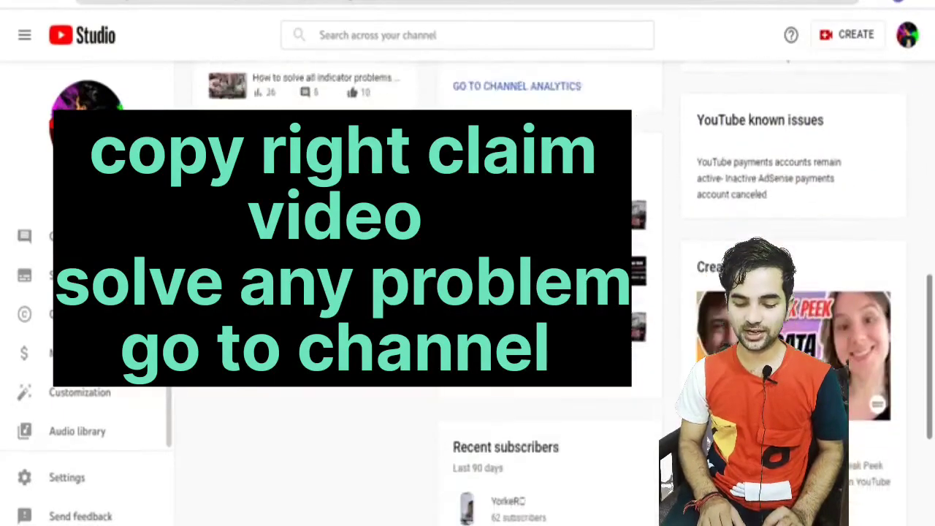
scroll(468, 292, "up", 5)
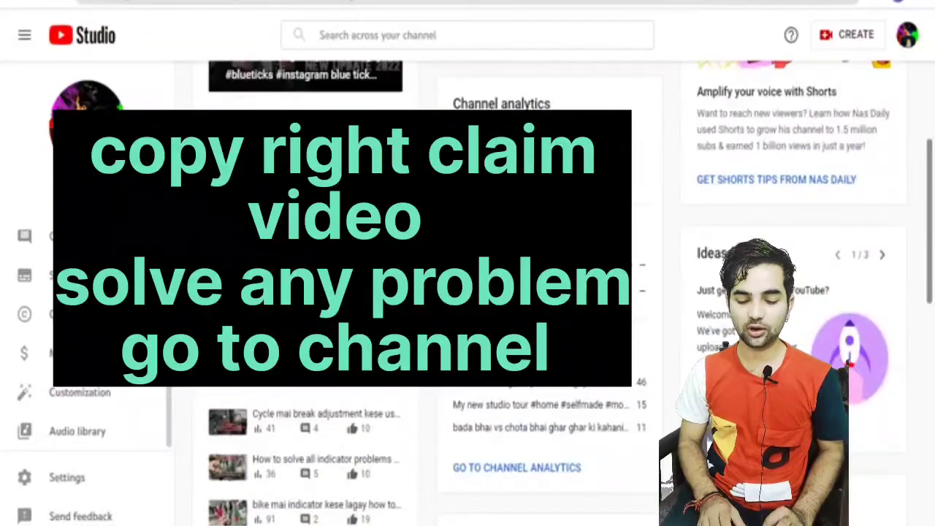
scroll(467, 293, "up", 5)
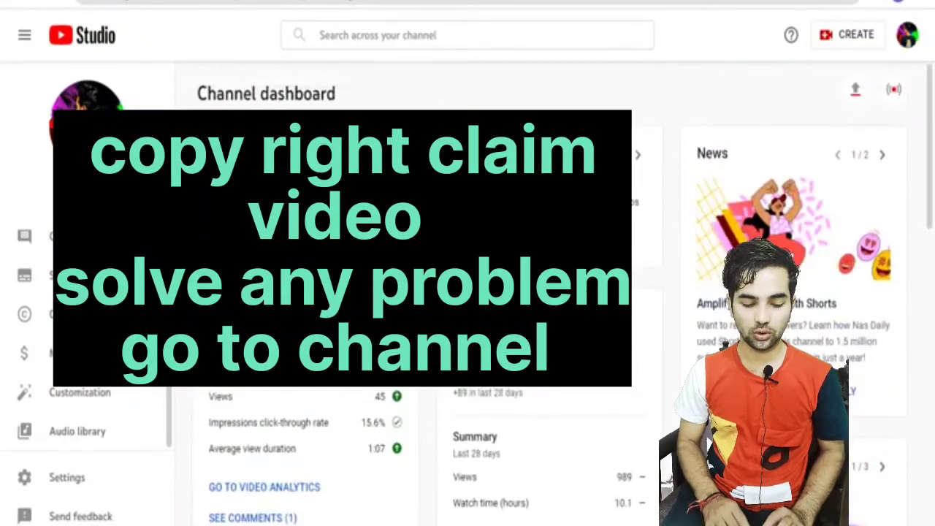
left_click(24, 314)
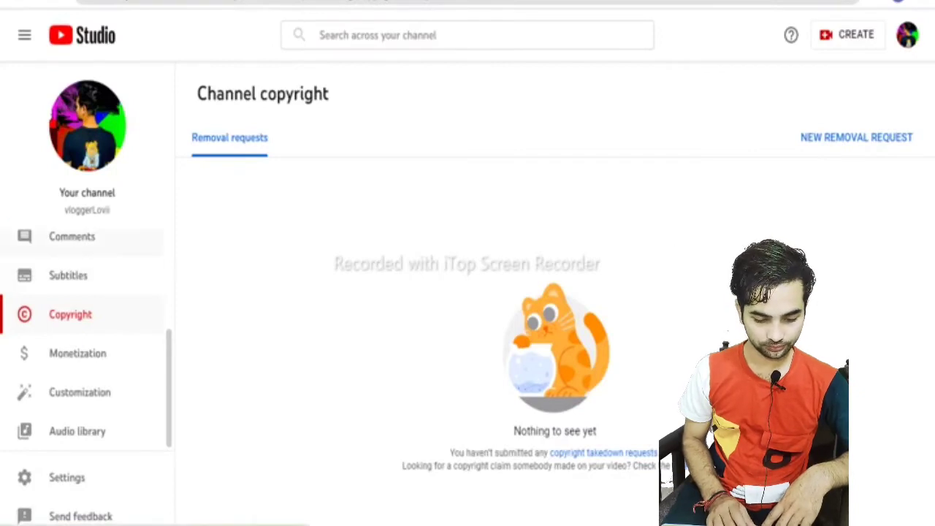
Browse the channel's published comments that haven't been responded to
left_click(71, 237)
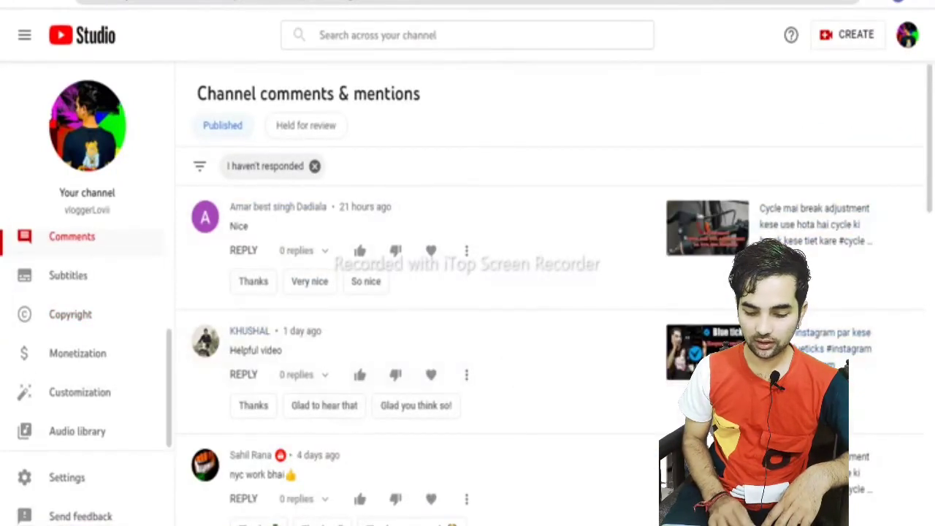
scroll(468, 329, "down", 10)
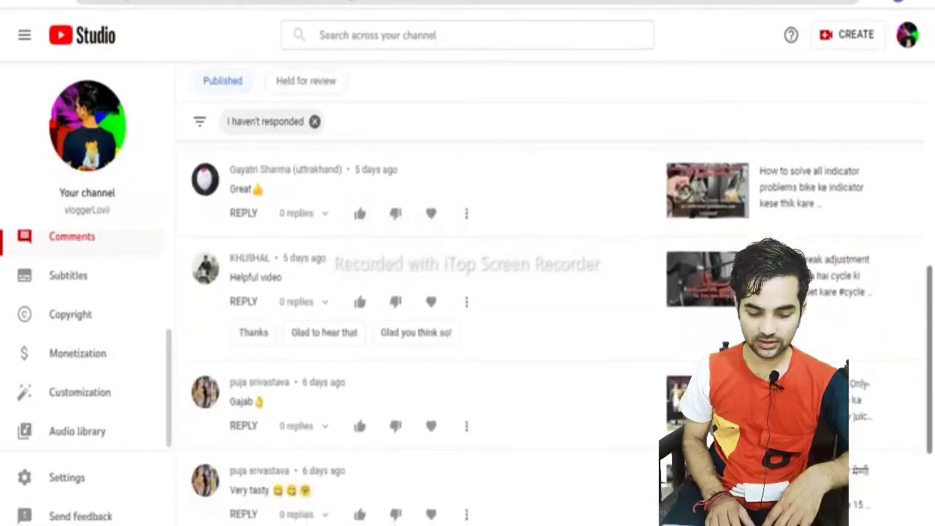
scroll(468, 329, "down", 2)
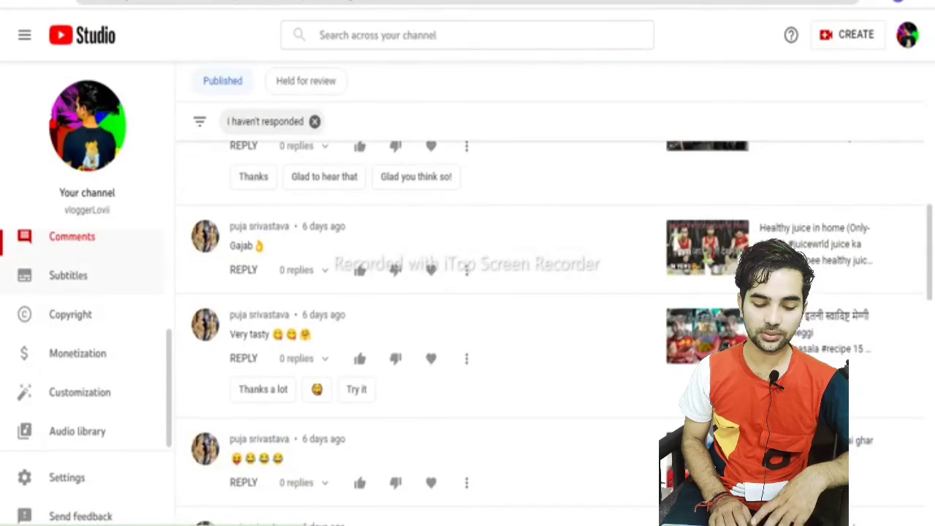
View the channel subtitles list and examine the YouTube Partner Program criteria on the monetization page
left_click(68, 276)
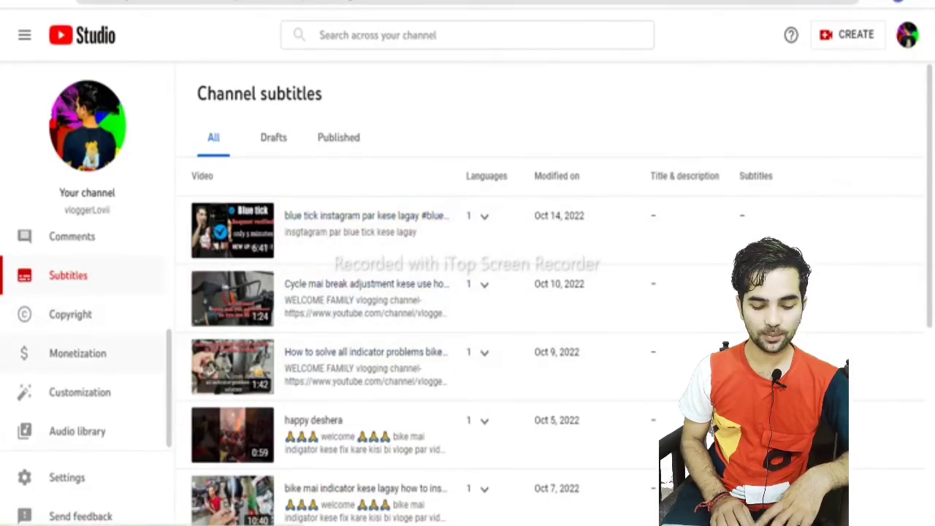
left_click(78, 353)
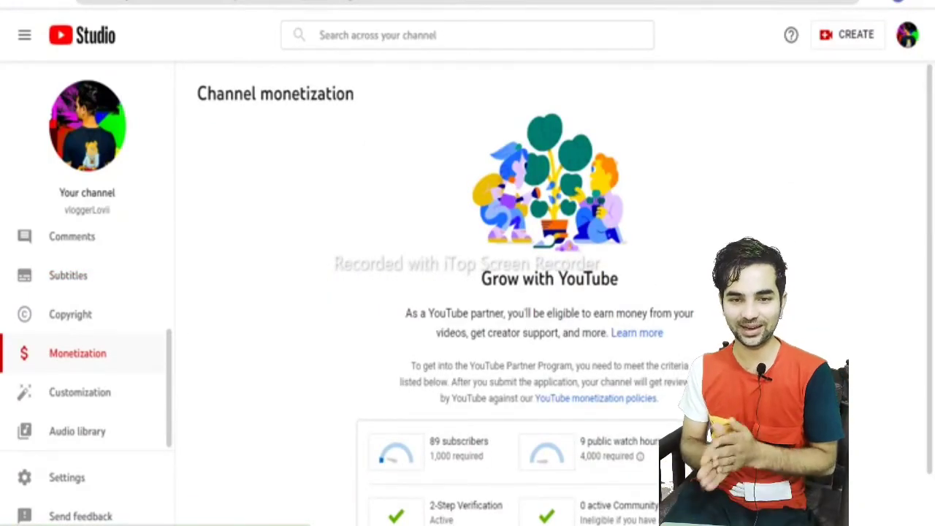
scroll(549, 292, "down", 1)
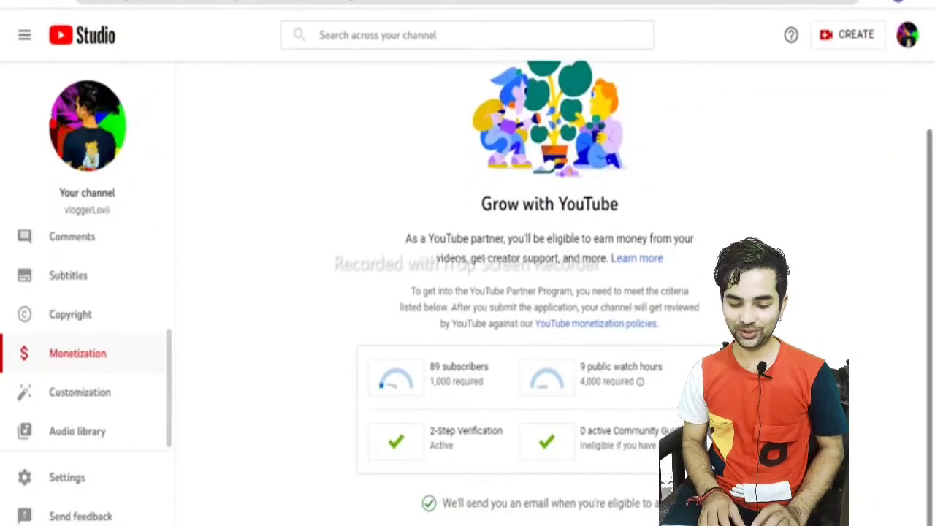